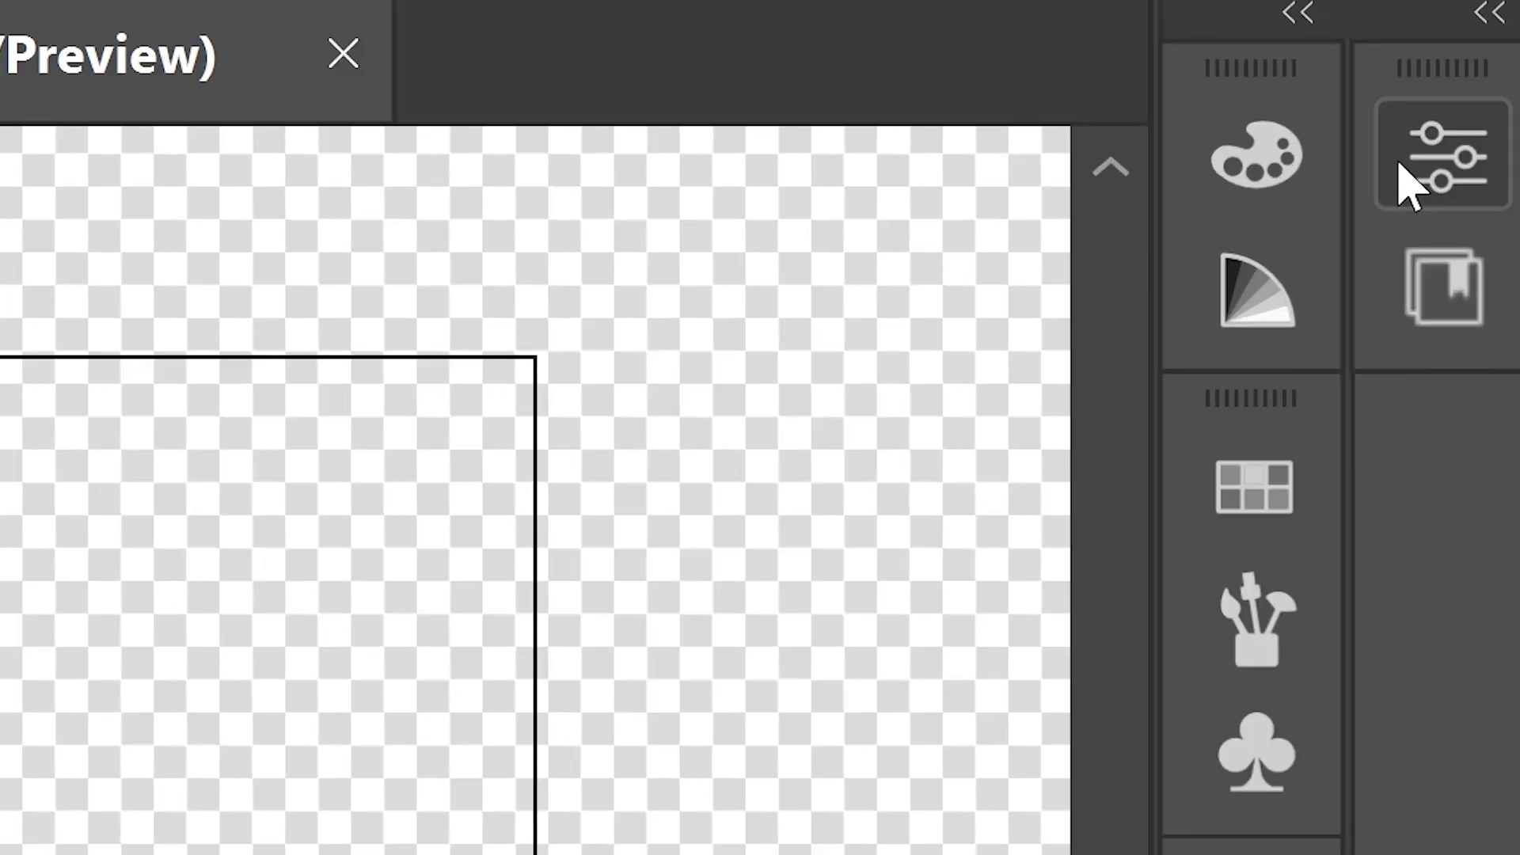
Expand the Properties panel, toggle the Transparency Grid under Ruler & Grids, then collapse the panel.
{"action": "left_click", "coordinate": [1437, 166]}
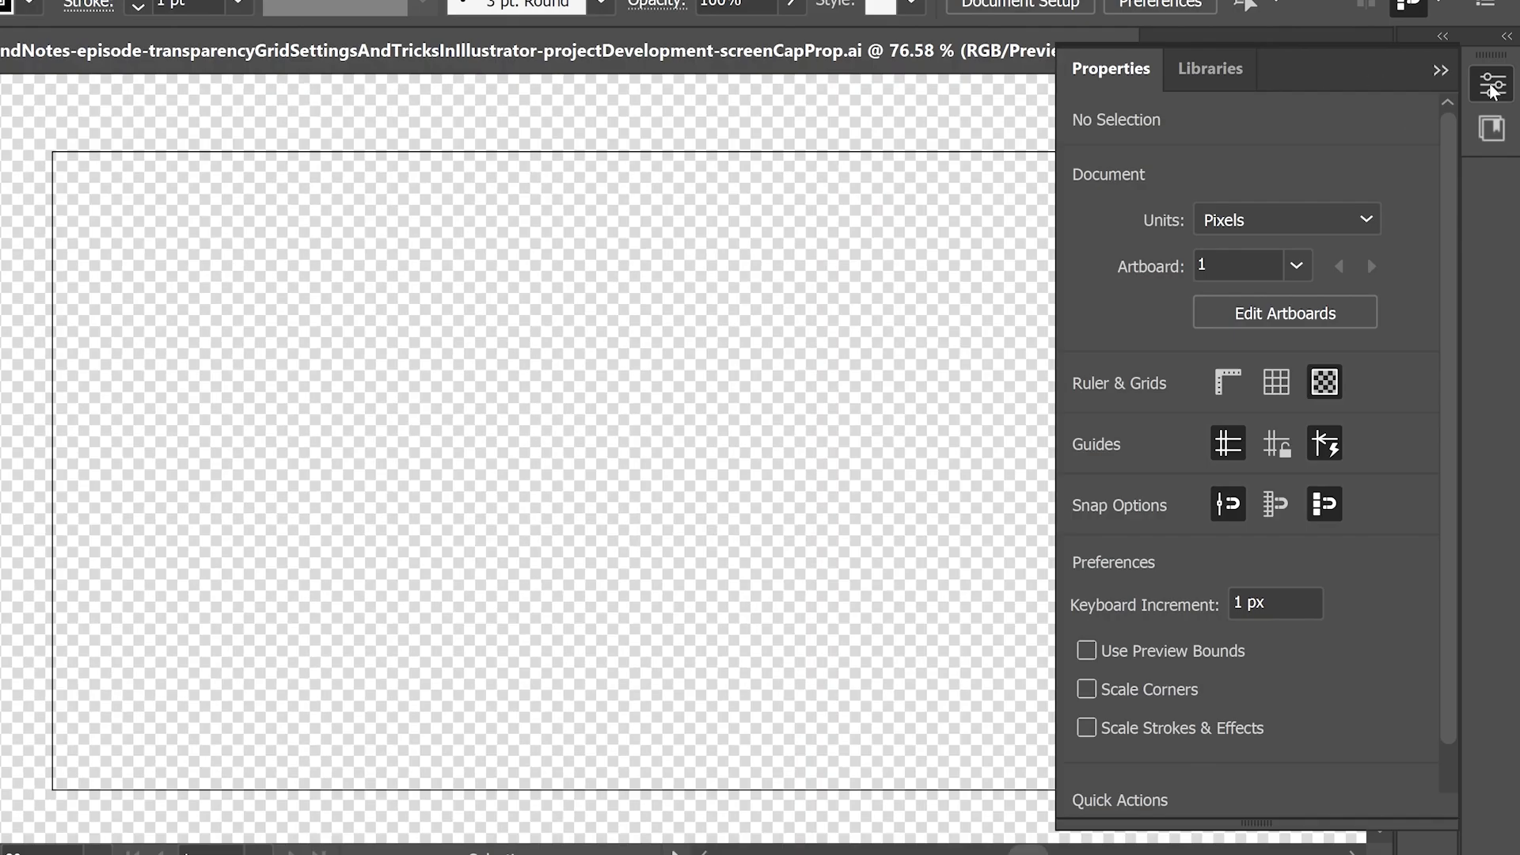
{"action": "left_click", "coordinate": [1326, 384]}
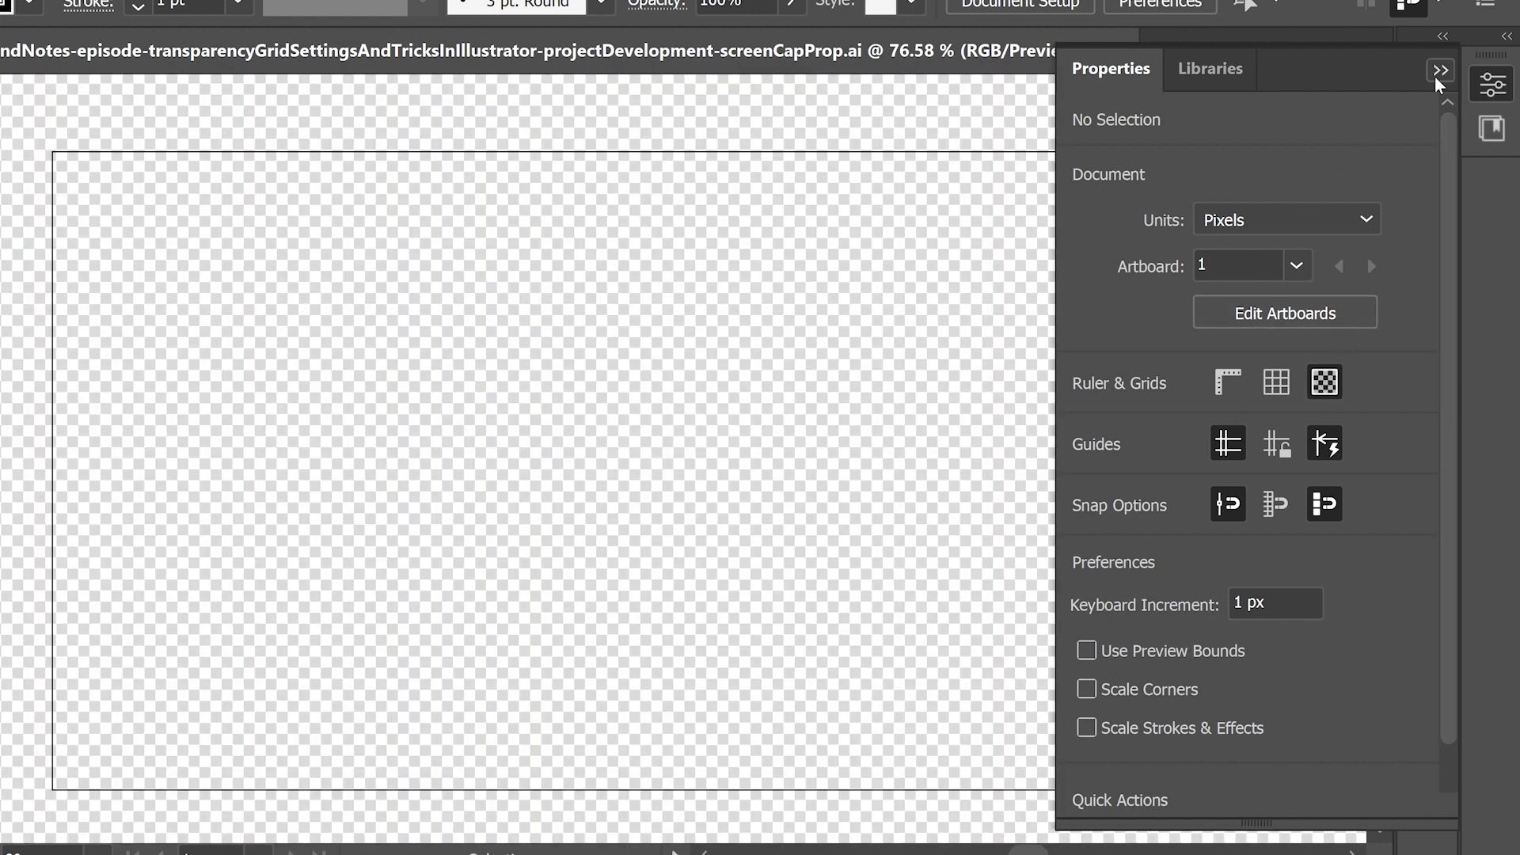
{"action": "left_click", "coordinate": [1441, 70]}
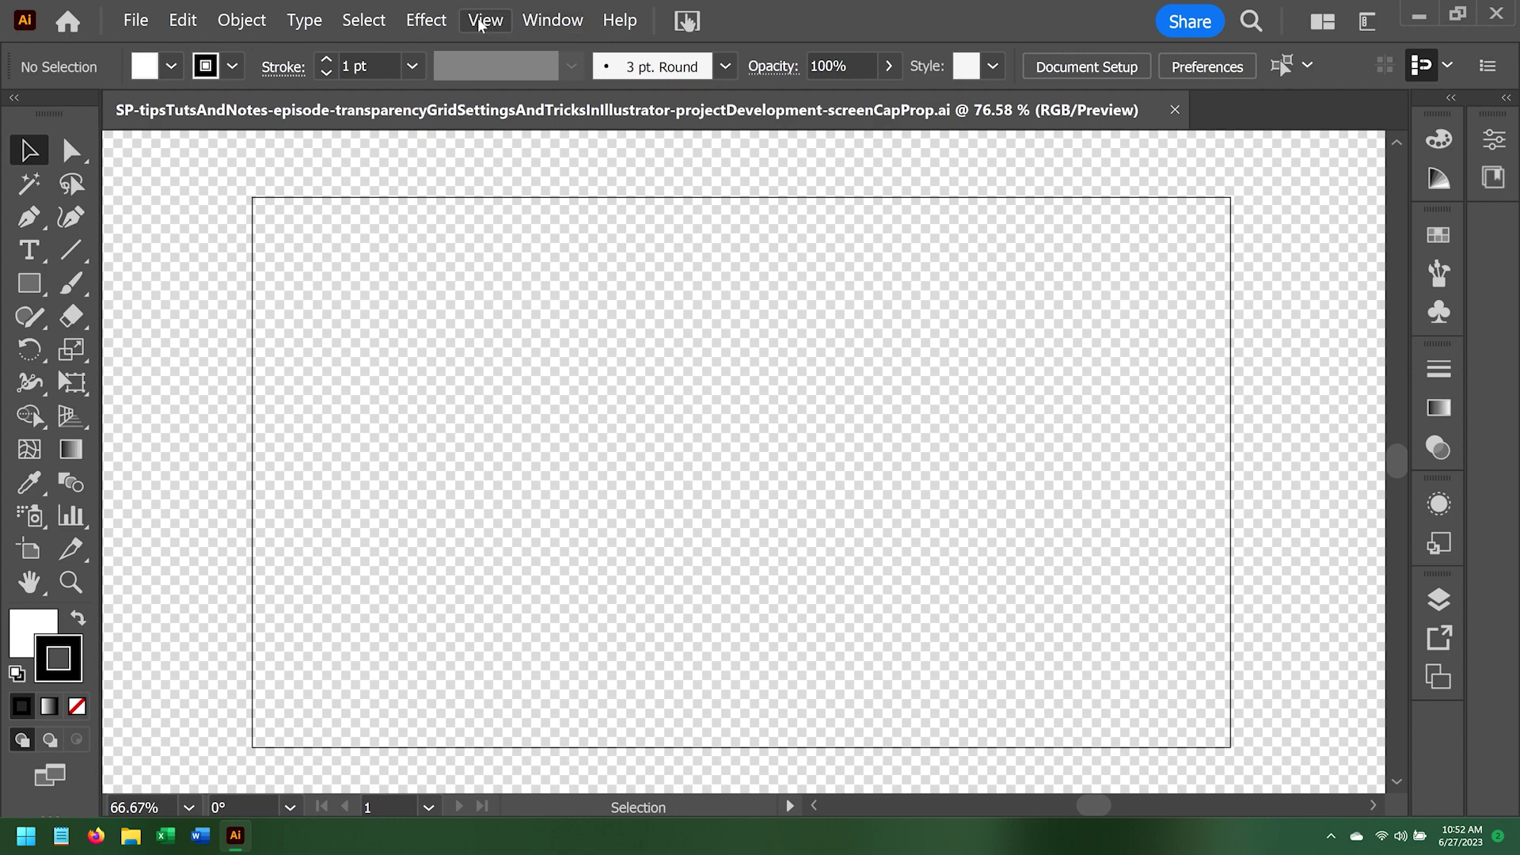
Hide the transparency grid from the View menu, then show it again with Shift+Ctrl+D.
{"action": "left_click", "coordinate": [479, 24]}
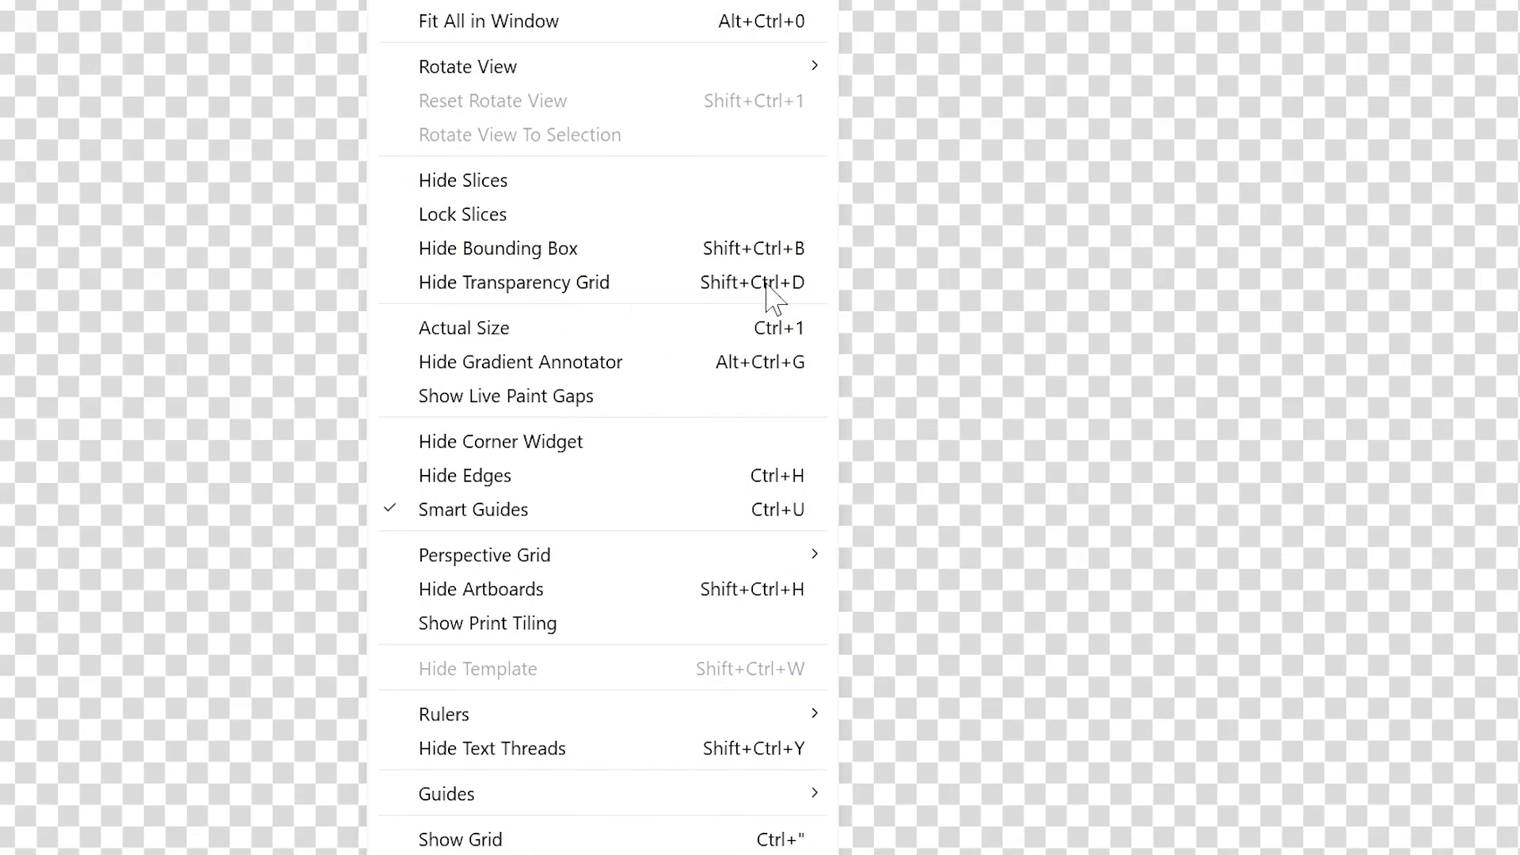
{"action": "left_click", "coordinate": [767, 285]}
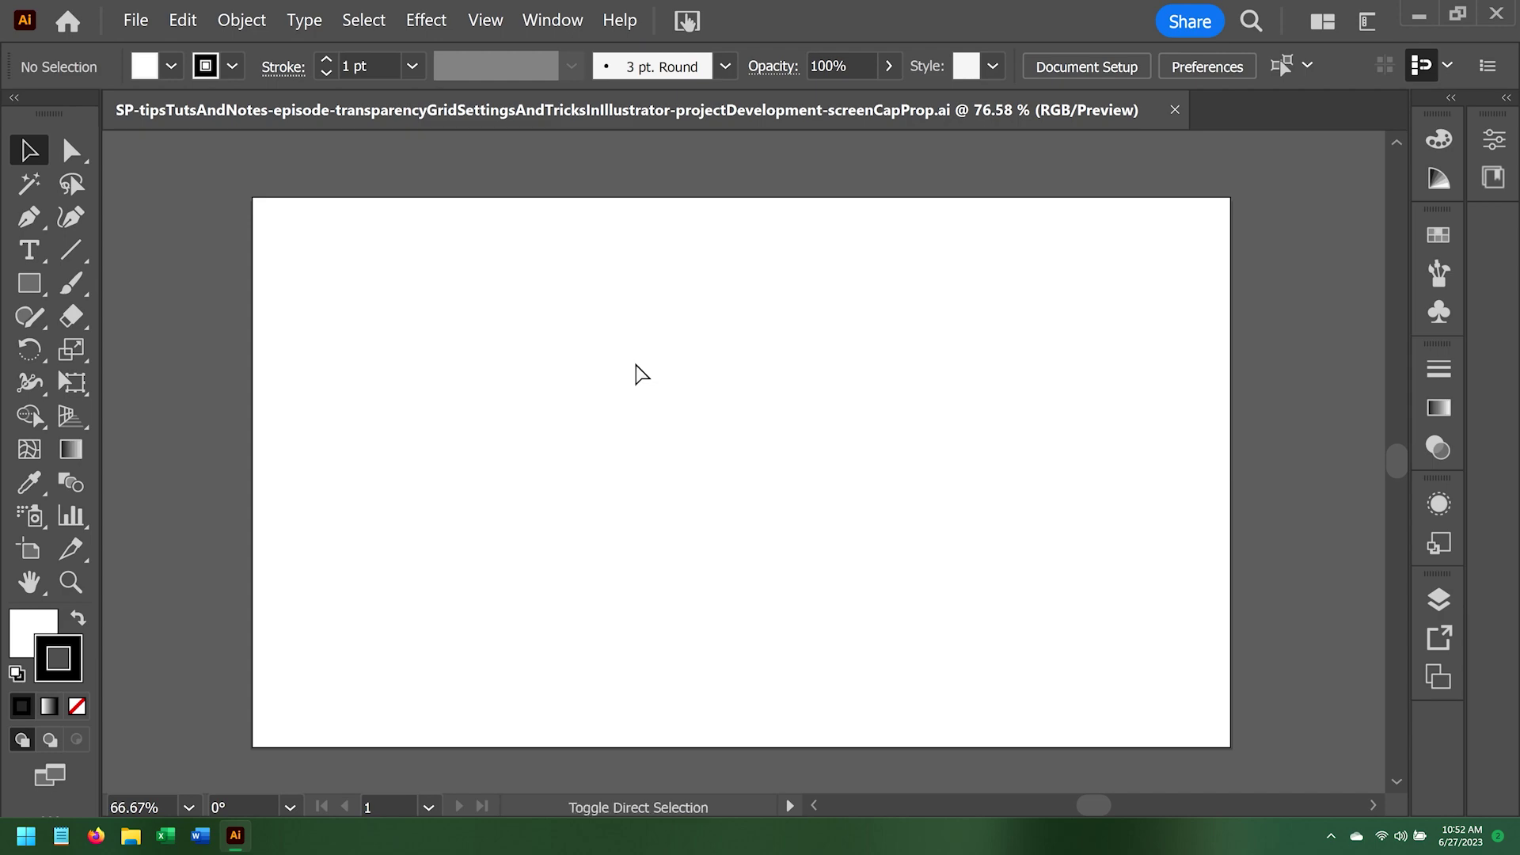
{"action": "key", "text": "shift+ctrl+d"}
{"action": "key", "text": "shift+ctrl+d"}
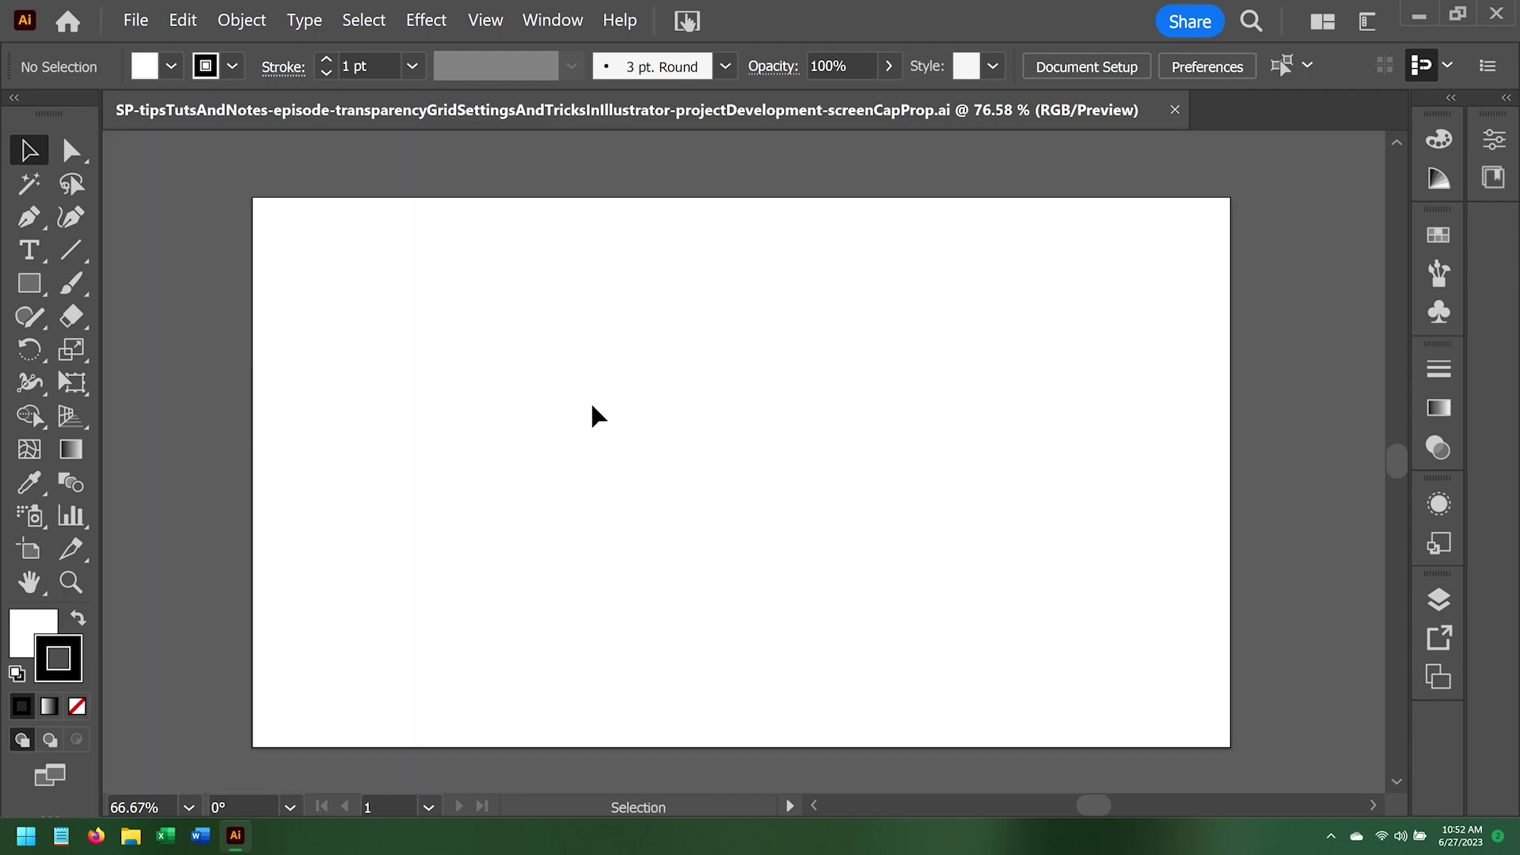
{"action": "key", "text": "shift+ctrl+d"}
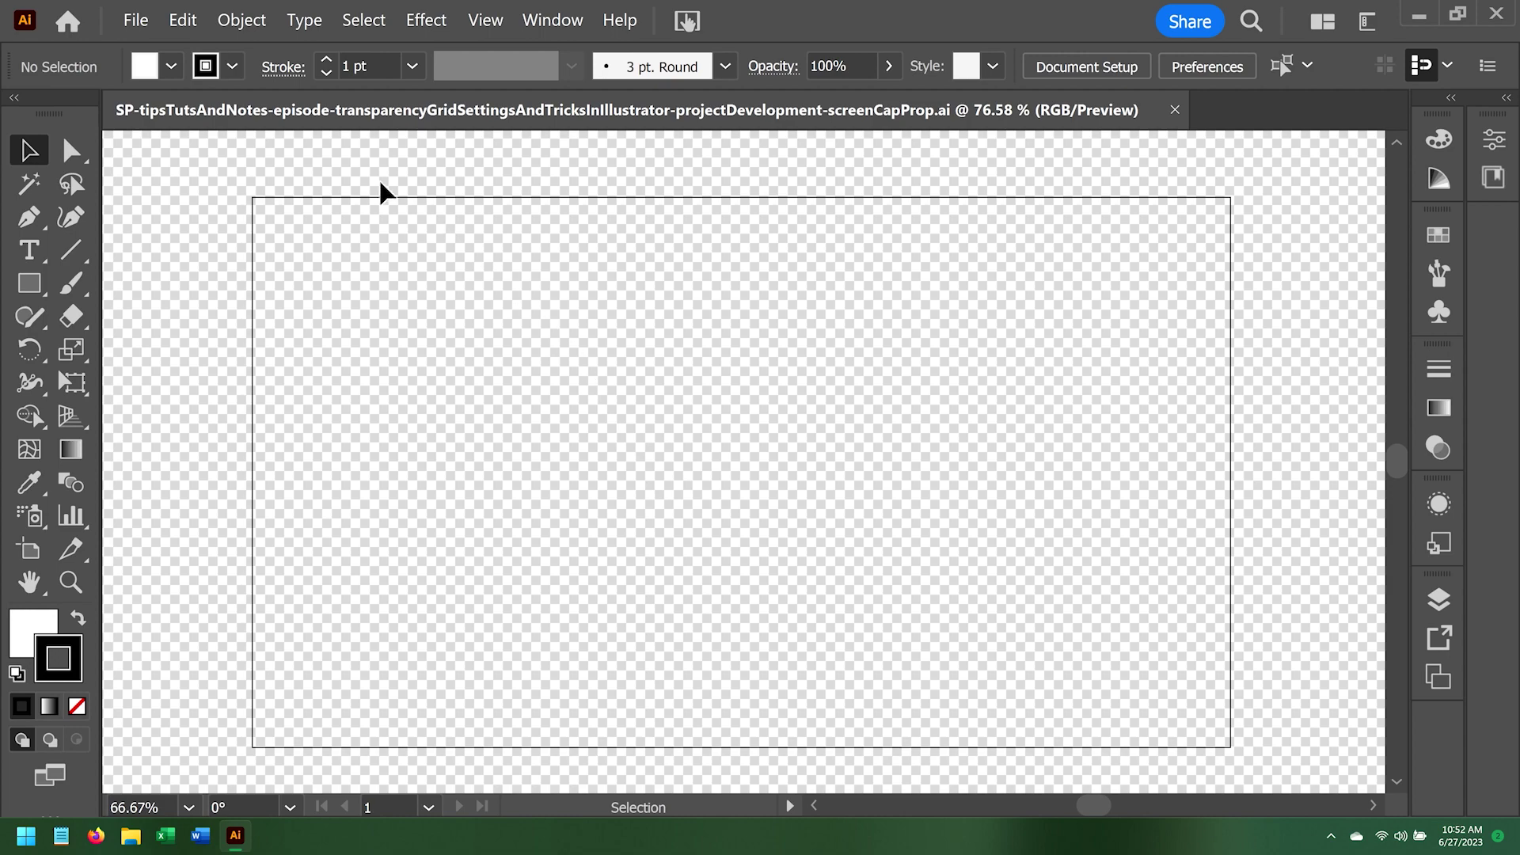
Set Grid Colors to Dark in File > Document Setup and apply it.
{"action": "left_click", "coordinate": [135, 20]}
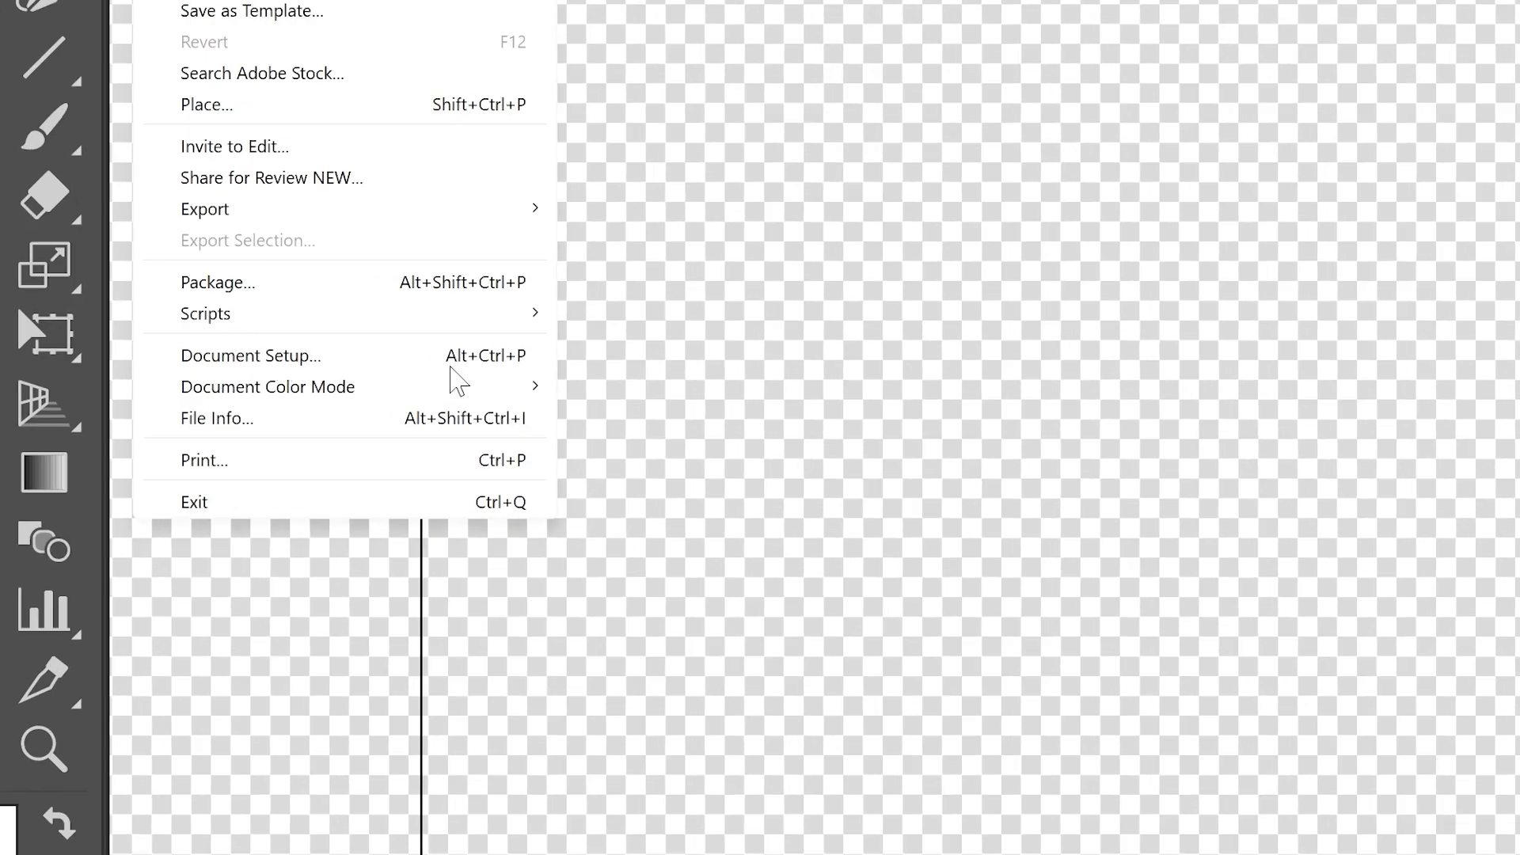
{"action": "left_click", "coordinate": [494, 362]}
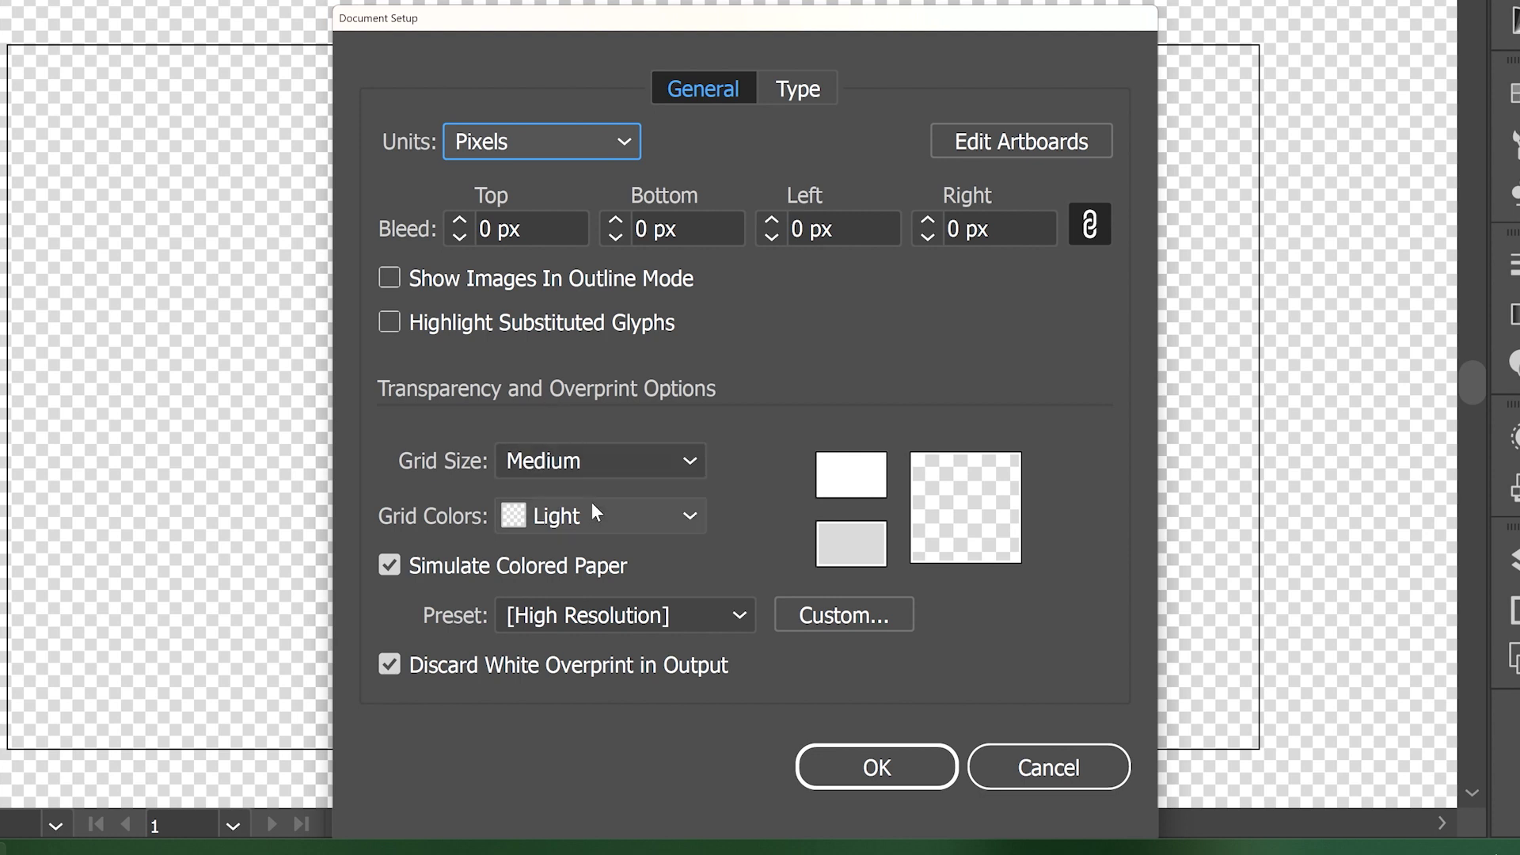
{"action": "left_click", "coordinate": [572, 515]}
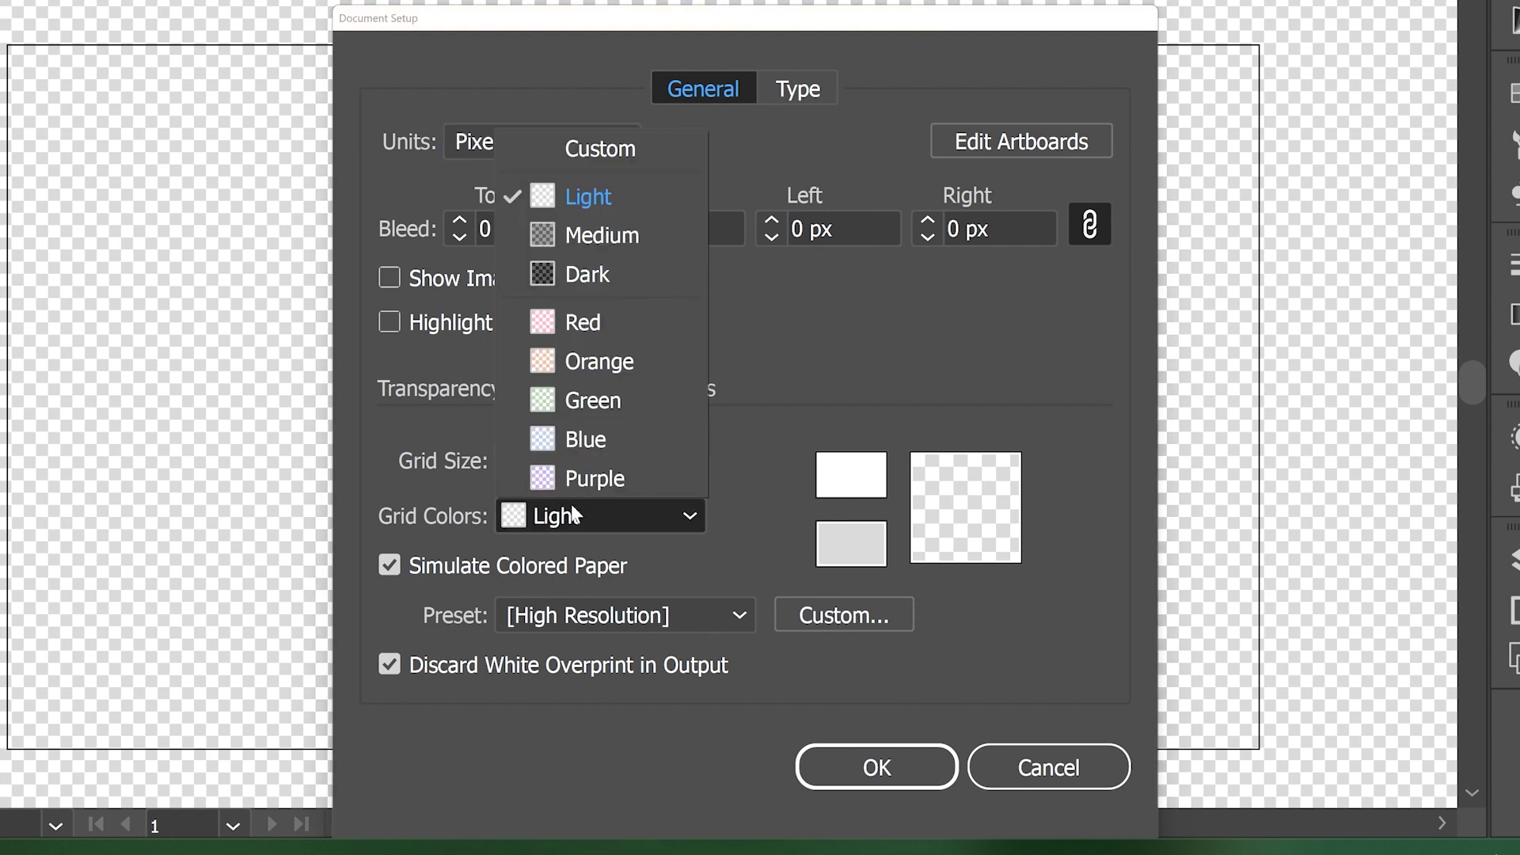
{"action": "left_click", "coordinate": [591, 275]}
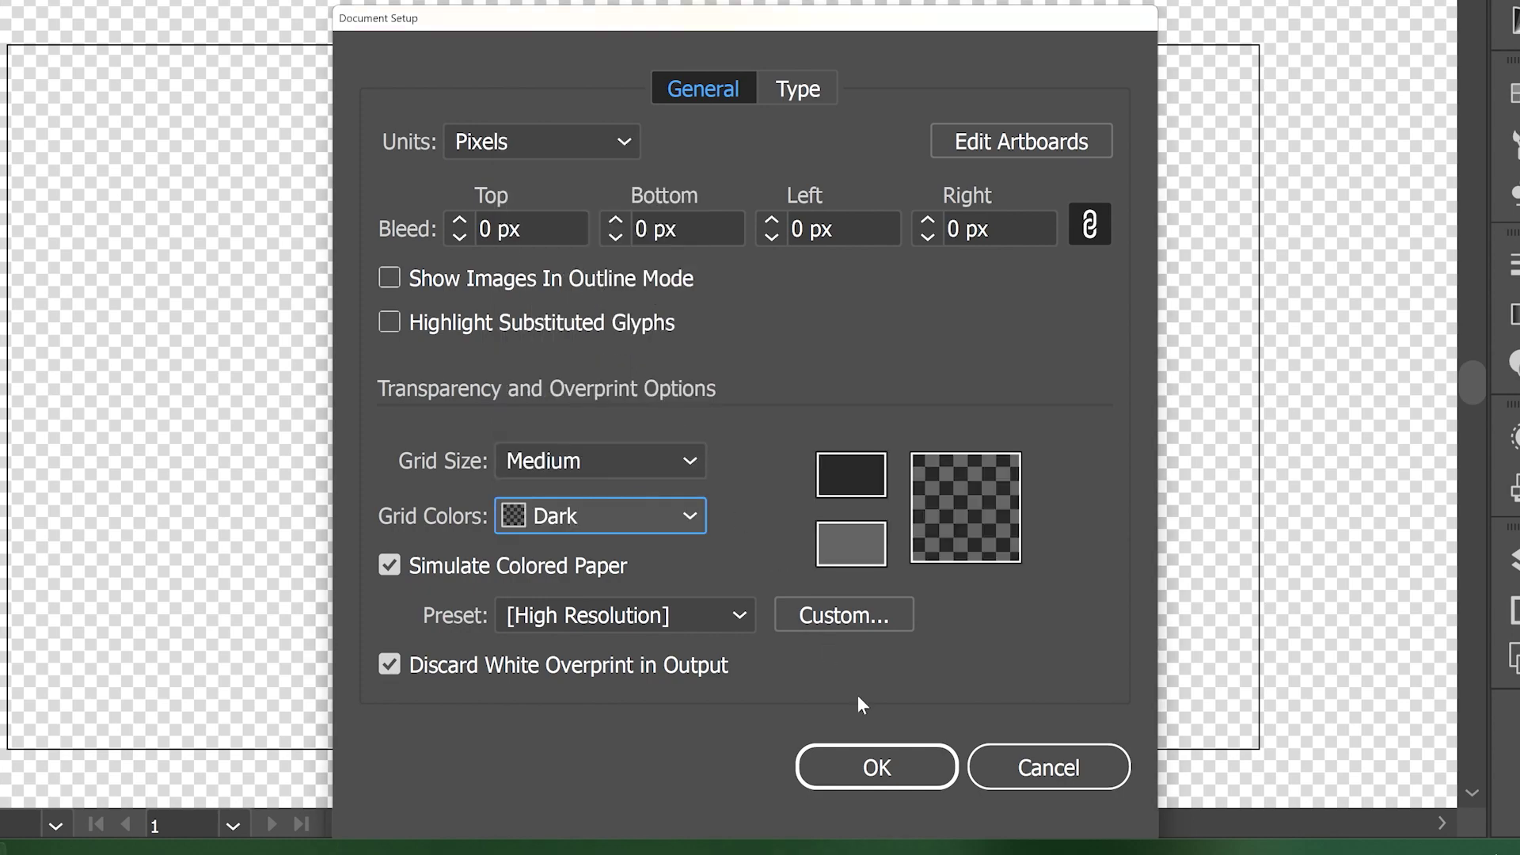
{"action": "left_click", "coordinate": [877, 767]}
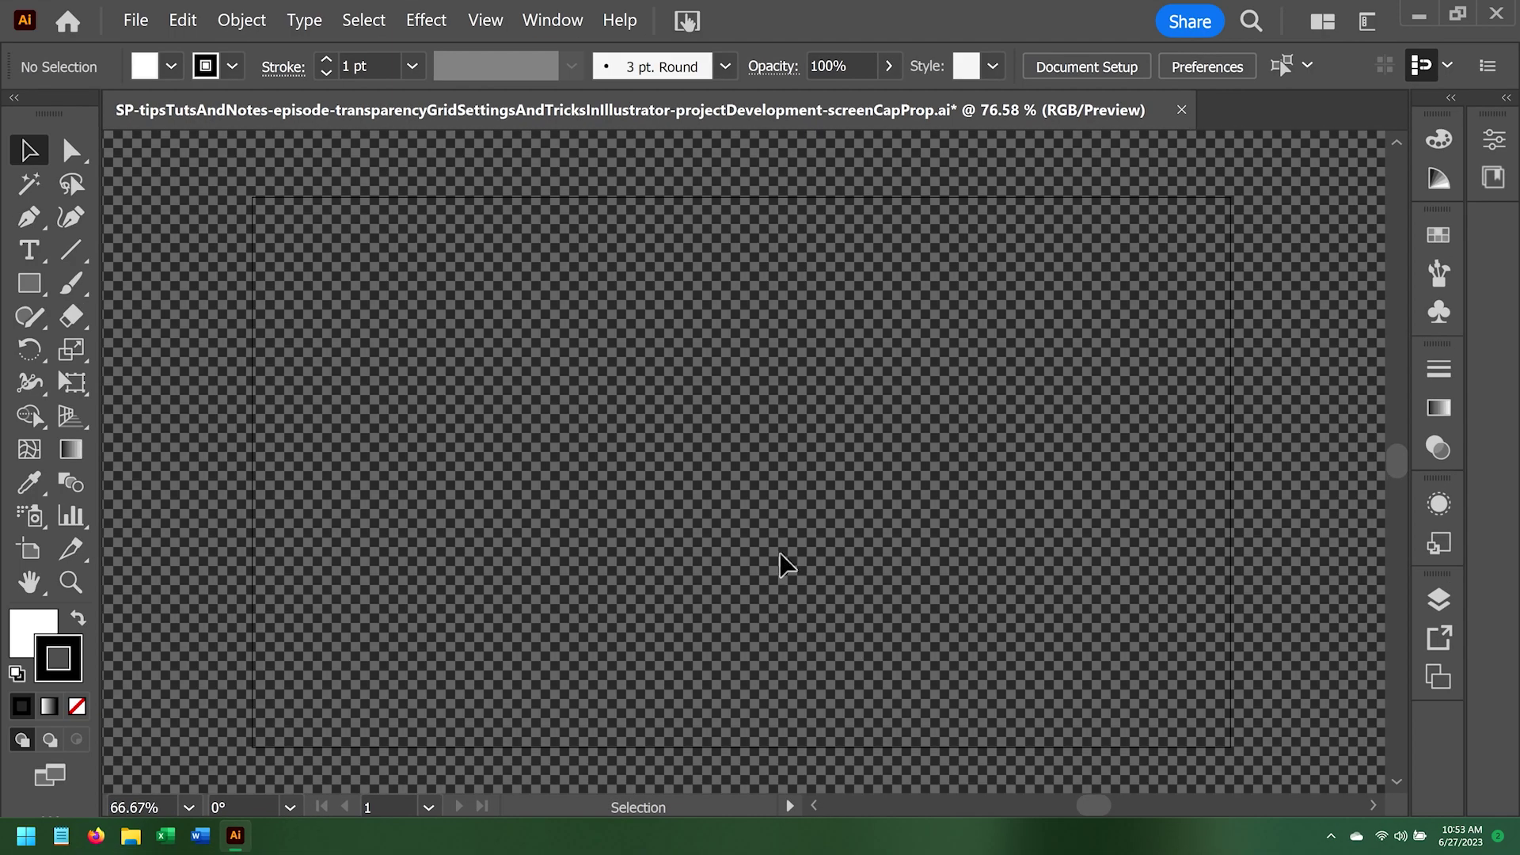
{"action": "key", "text": "ctrl"}
In Document Setup, set Grid Colors to Custom with both swatches black (0,0,0).
{"action": "key", "text": "alt"}
{"action": "key", "text": "ctrl+alt+p"}
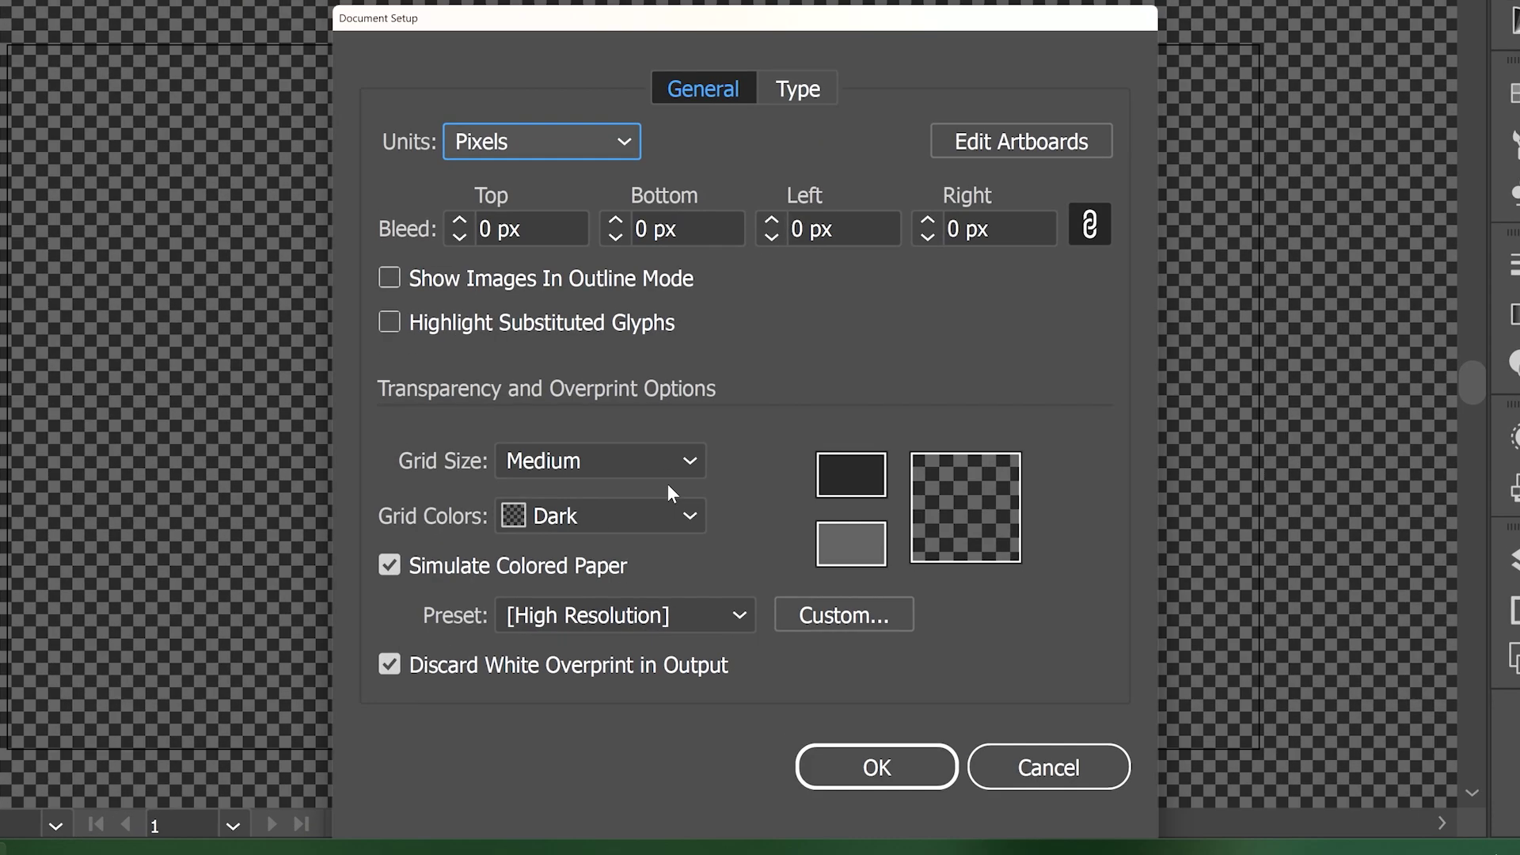
{"action": "left_click", "coordinate": [668, 513]}
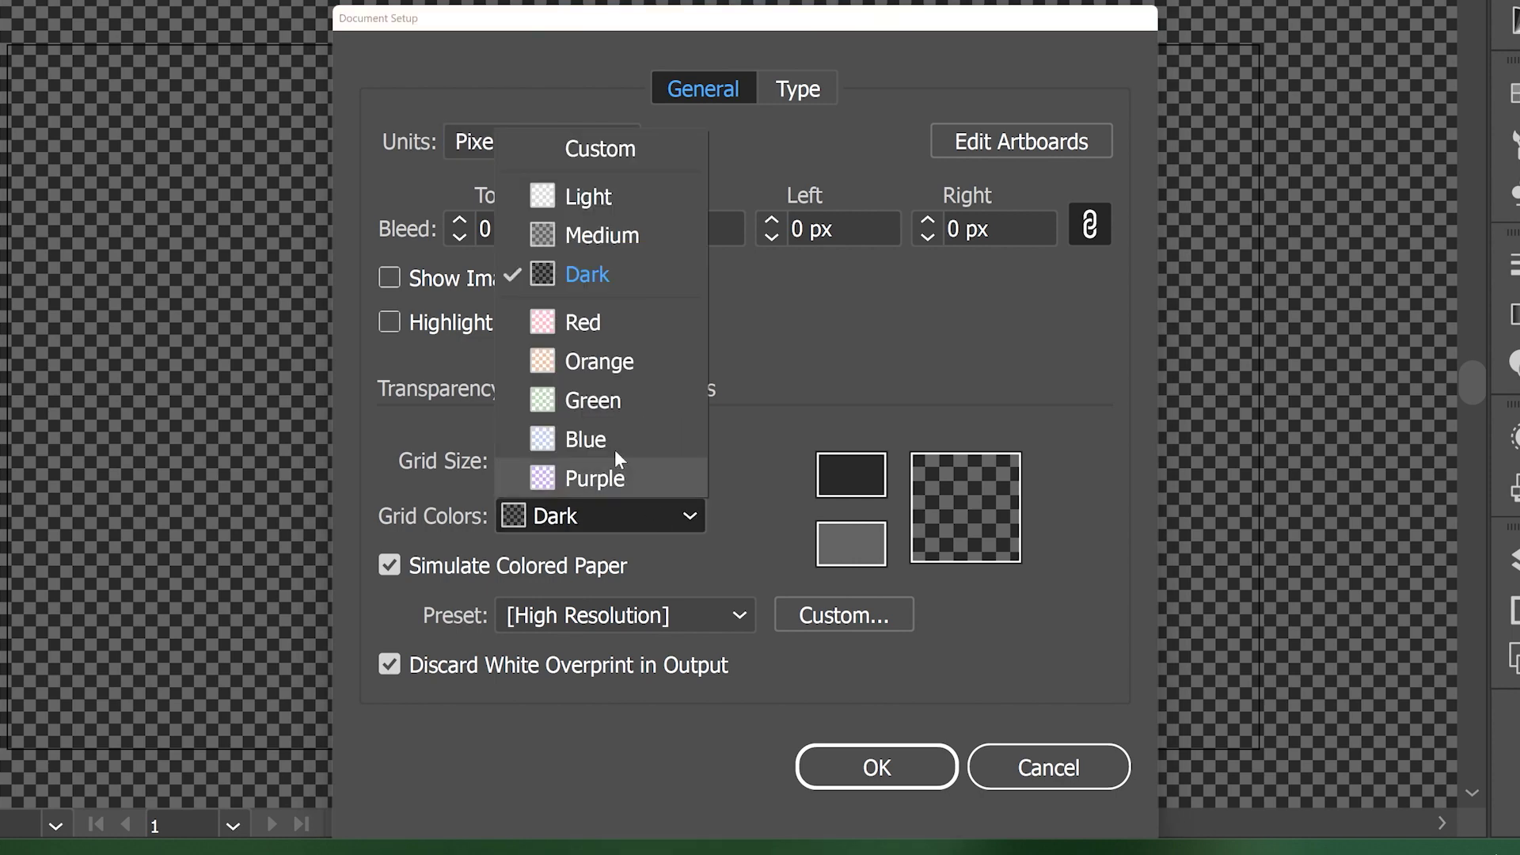
{"action": "left_click", "coordinate": [581, 154]}
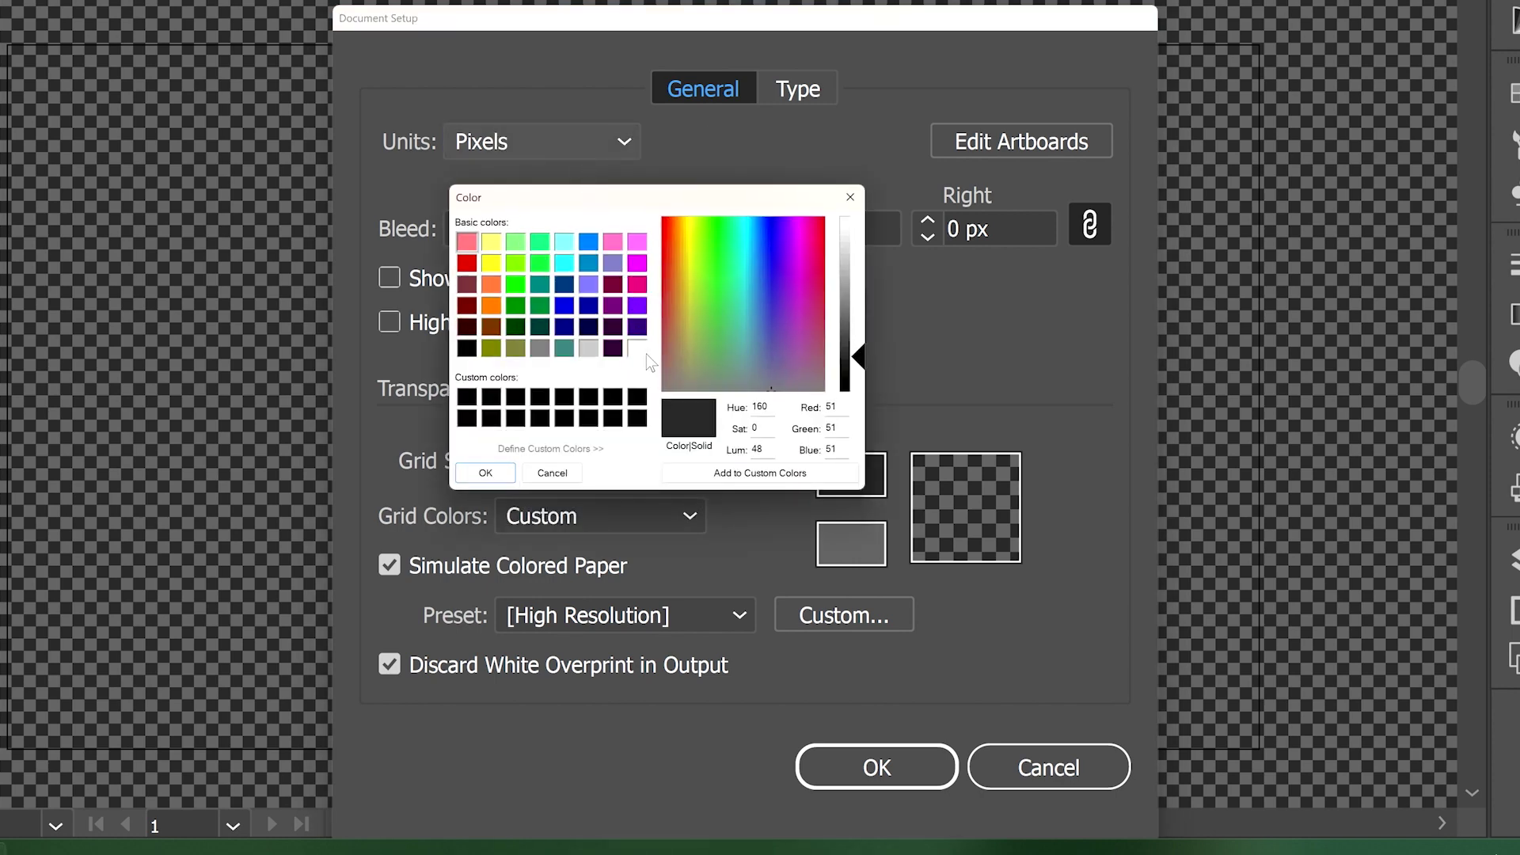
{"action": "left_click", "coordinate": [468, 399]}
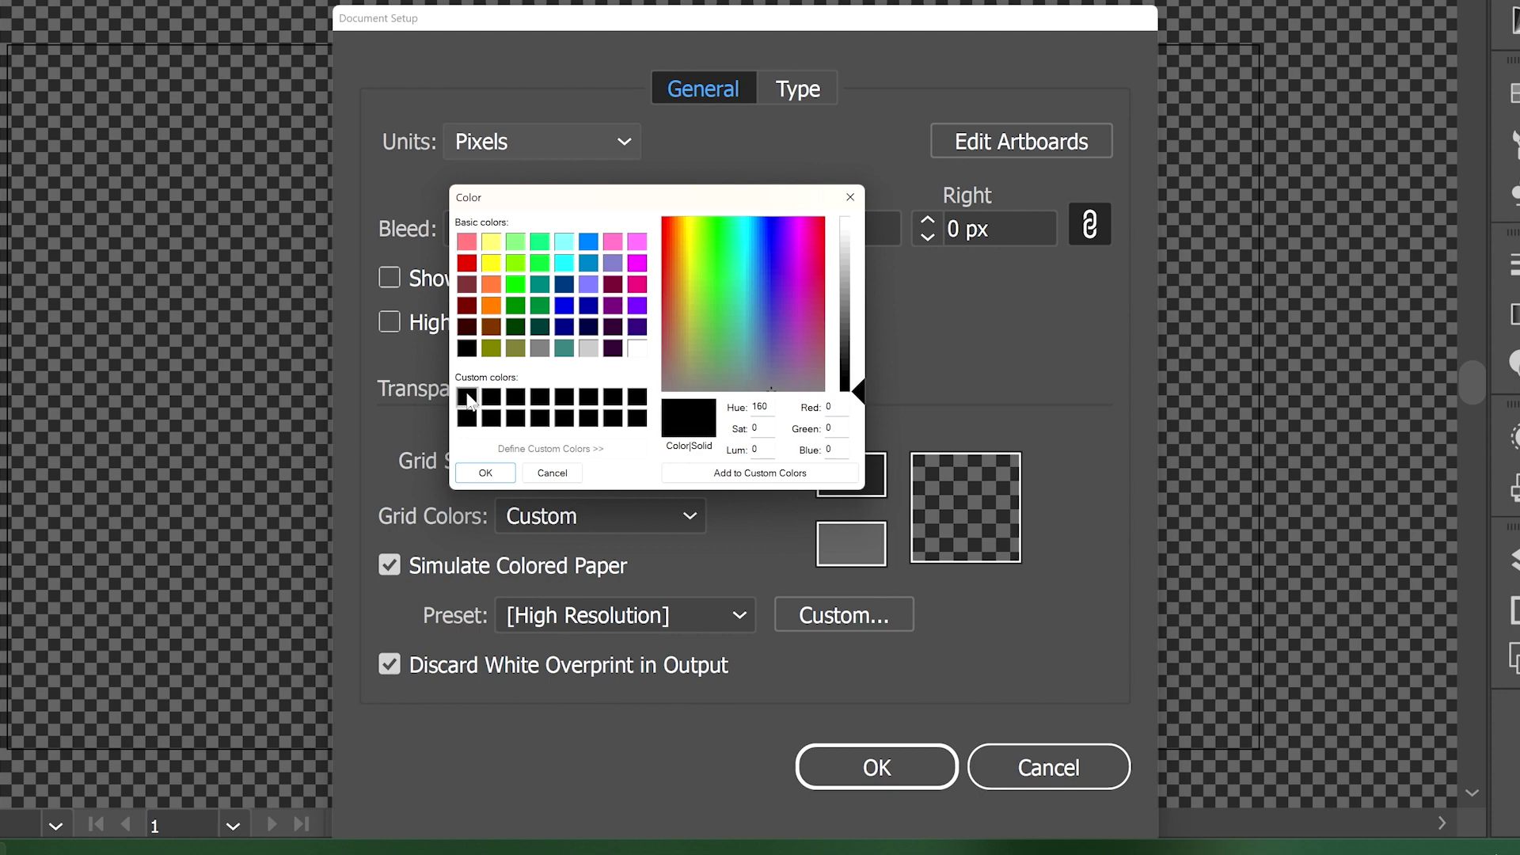
{"action": "left_click", "coordinate": [485, 472]}
{"action": "left_click", "coordinate": [468, 400]}
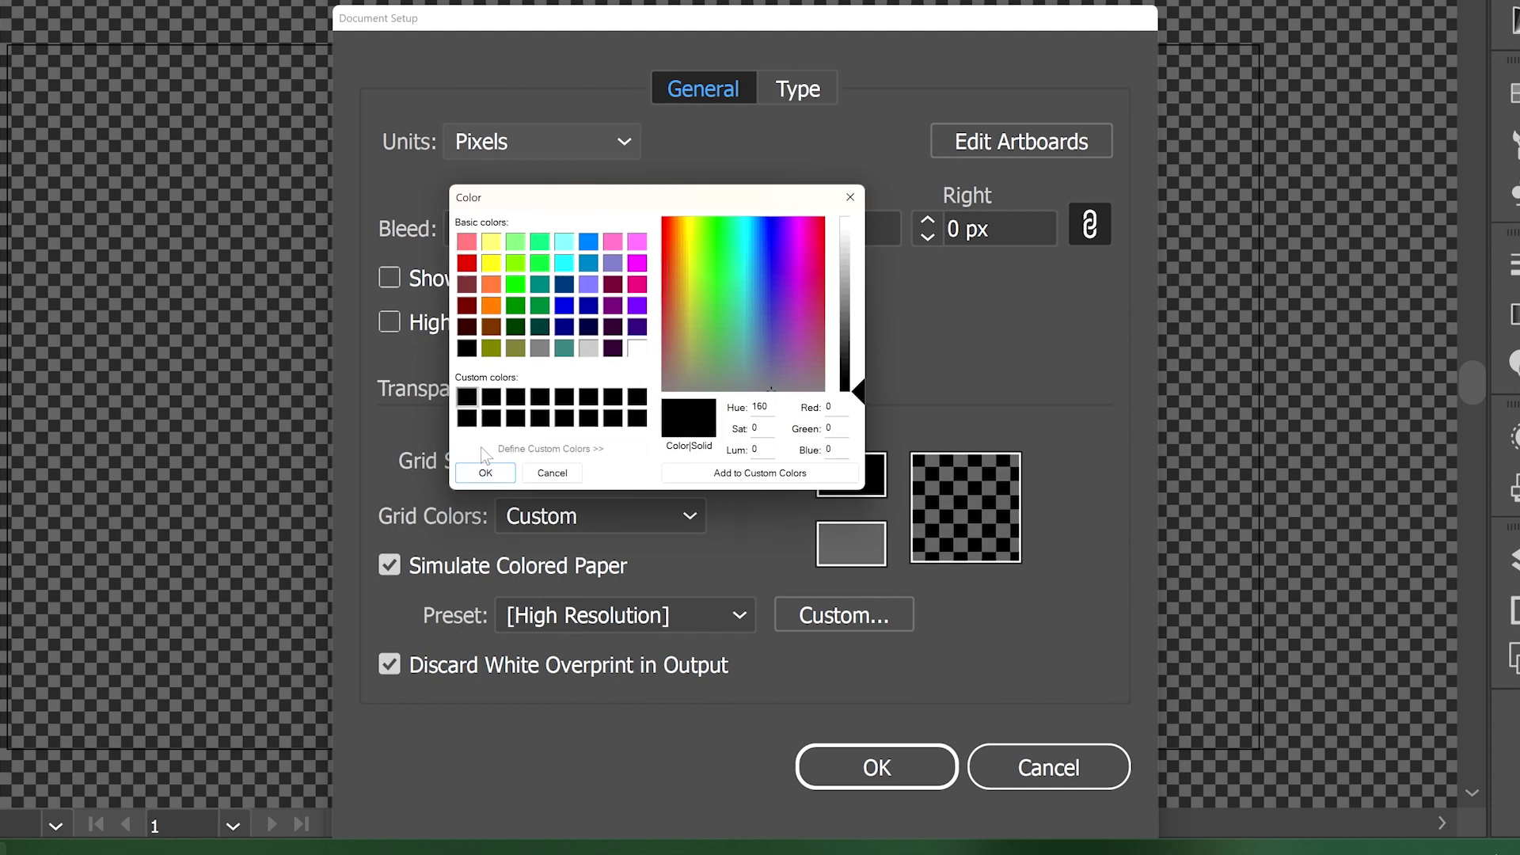
{"action": "left_click", "coordinate": [486, 473]}
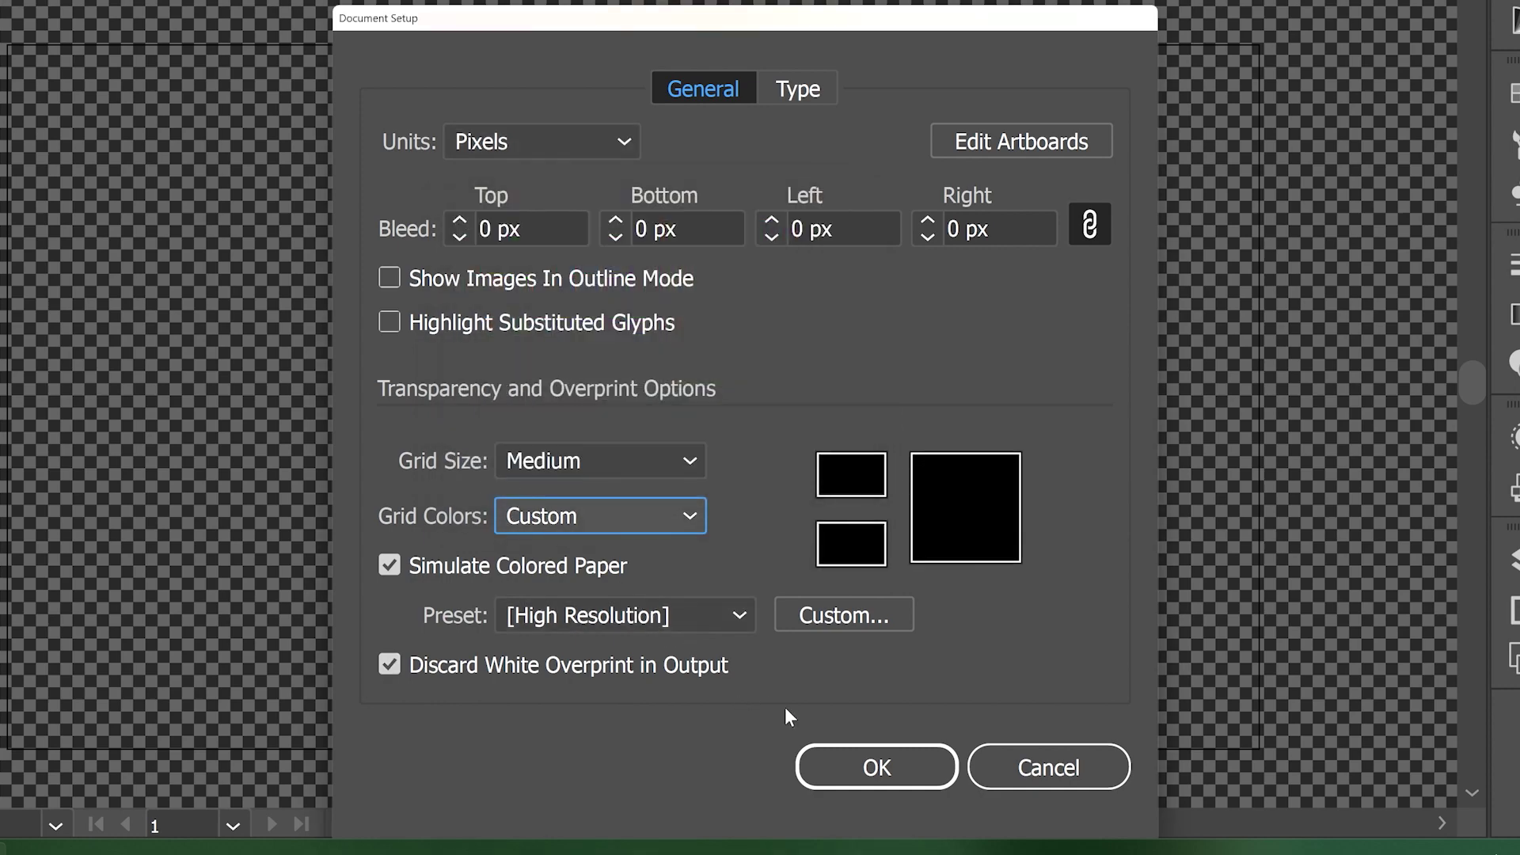
{"action": "left_click", "coordinate": [877, 767]}
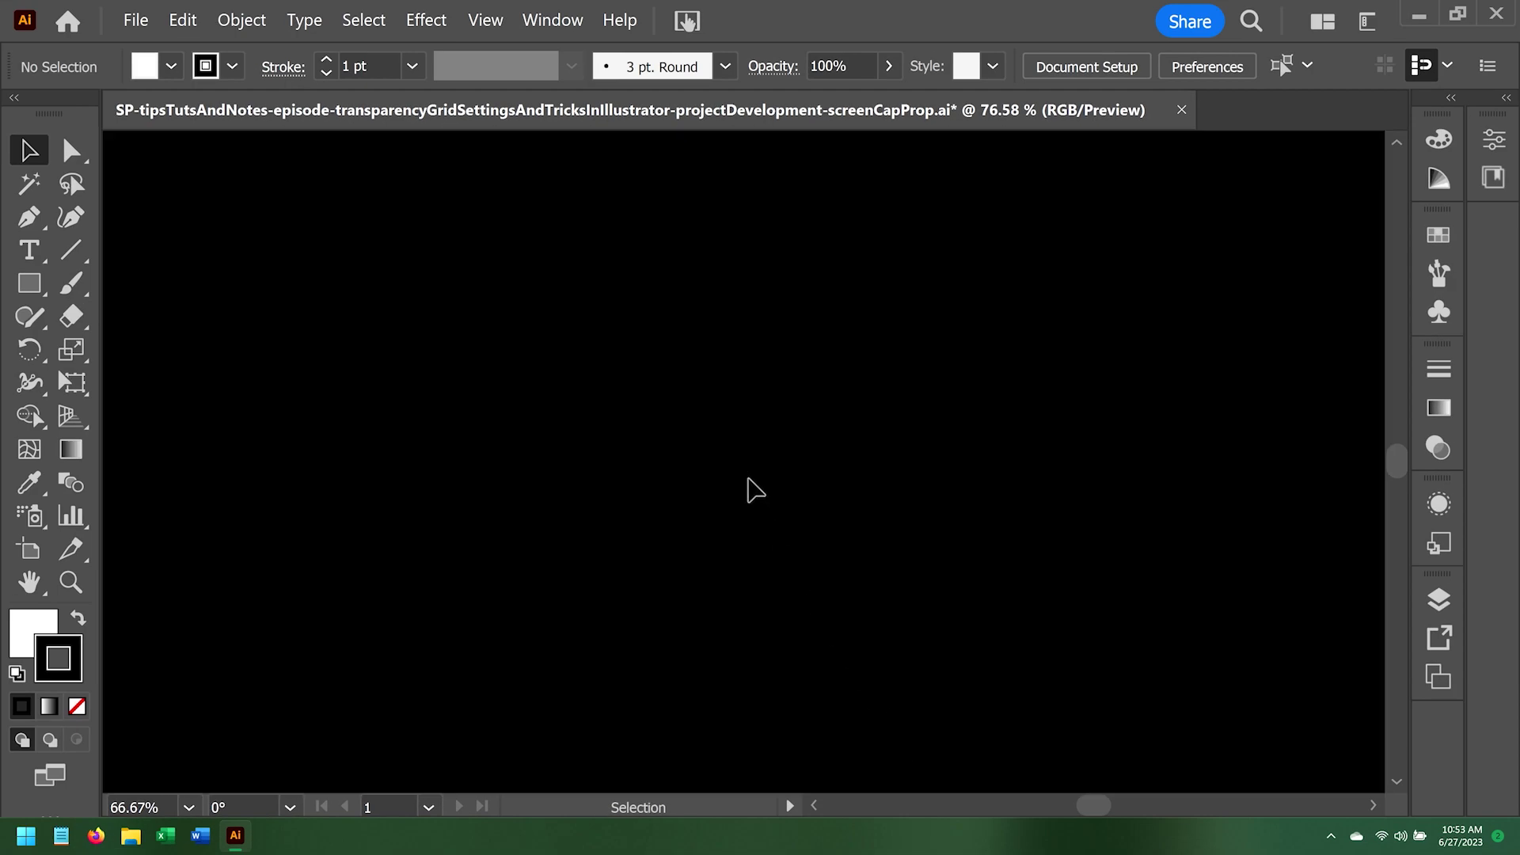
{"action": "key", "text": "ctrl+alt"}
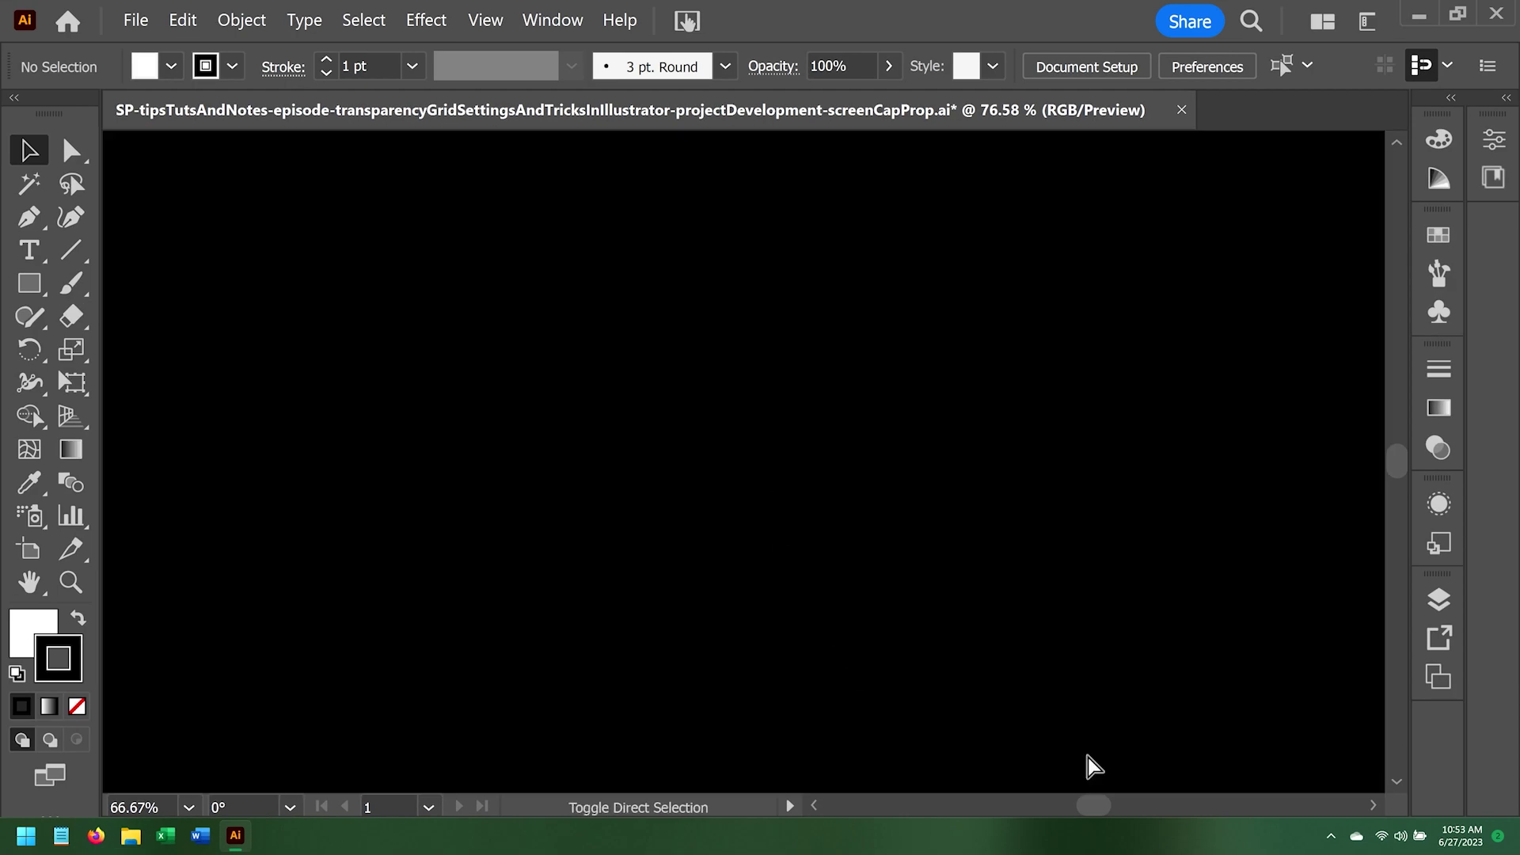
Fit the whole black artboard in the window.
{"action": "key", "text": "ctrl+shift+d"}
{"action": "key", "text": "ctrl"}
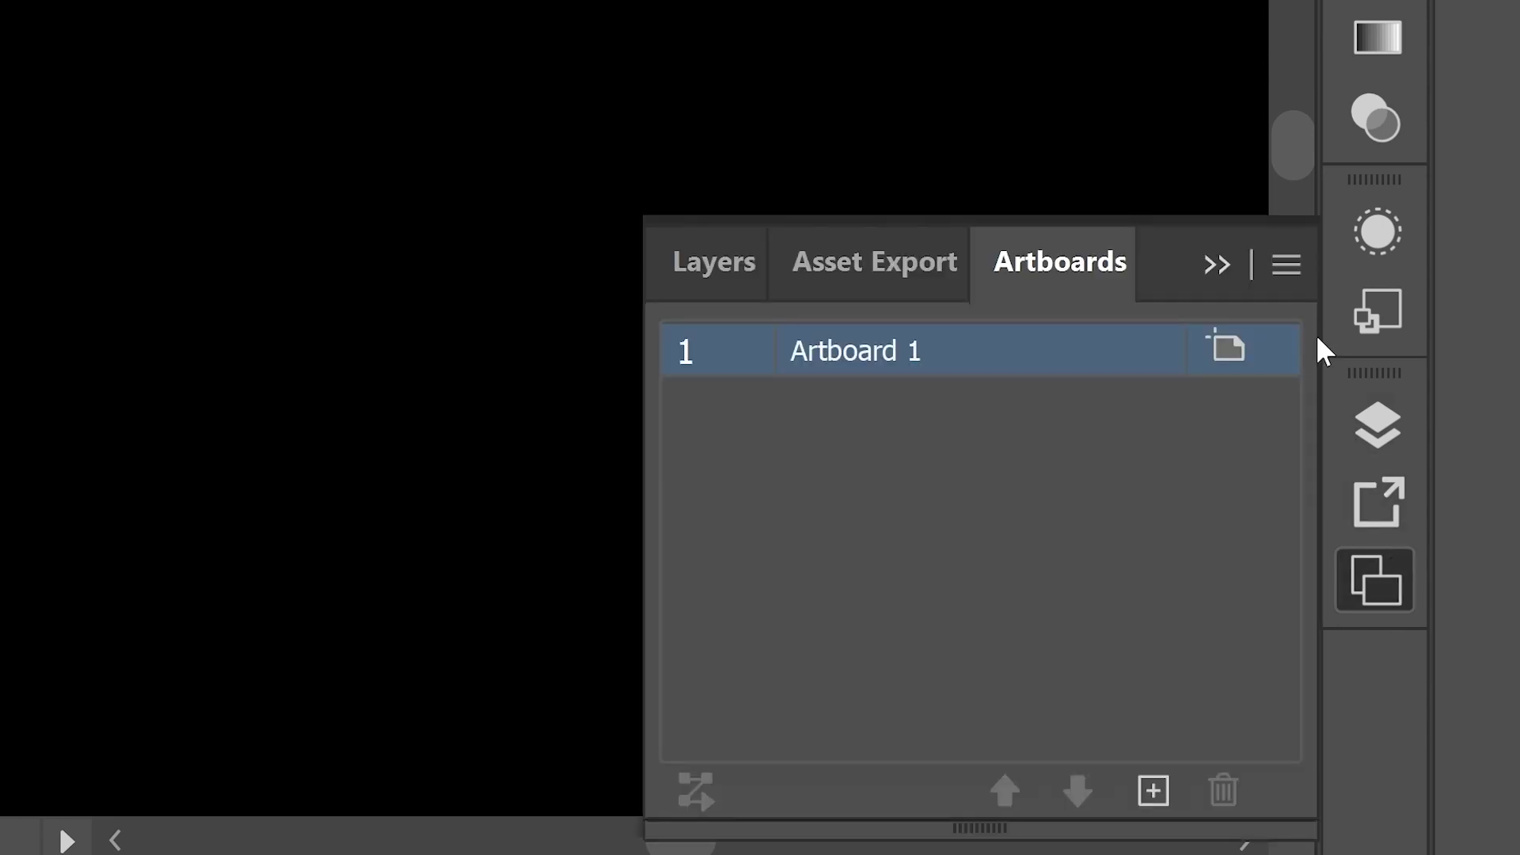
Open the Artboard 1 settings from the Artboards panel's extra commands.
{"action": "left_click", "coordinate": [1289, 269]}
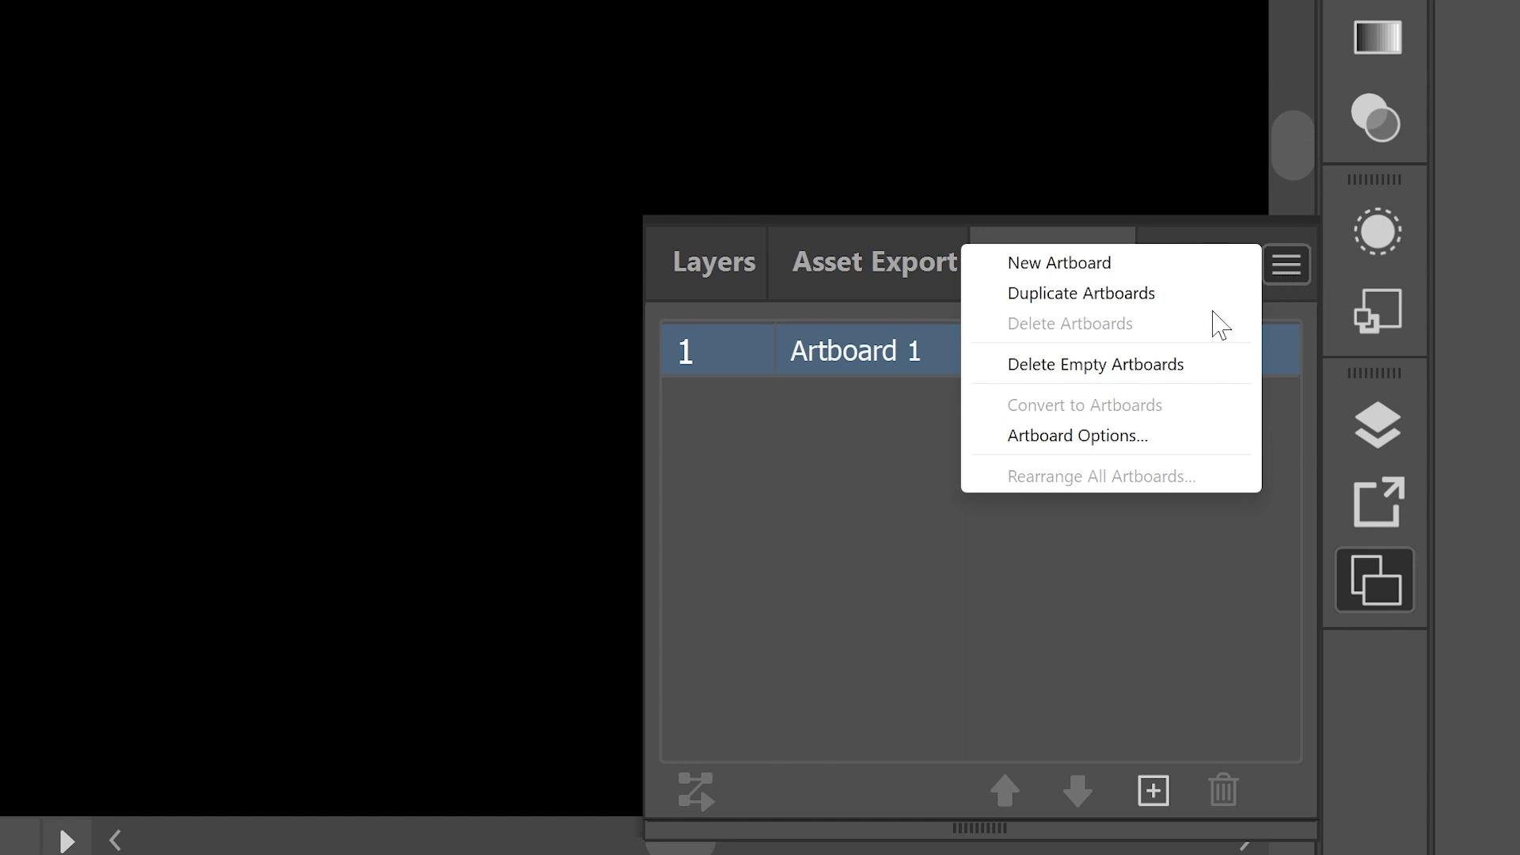
{"action": "left_click", "coordinate": [1108, 443]}
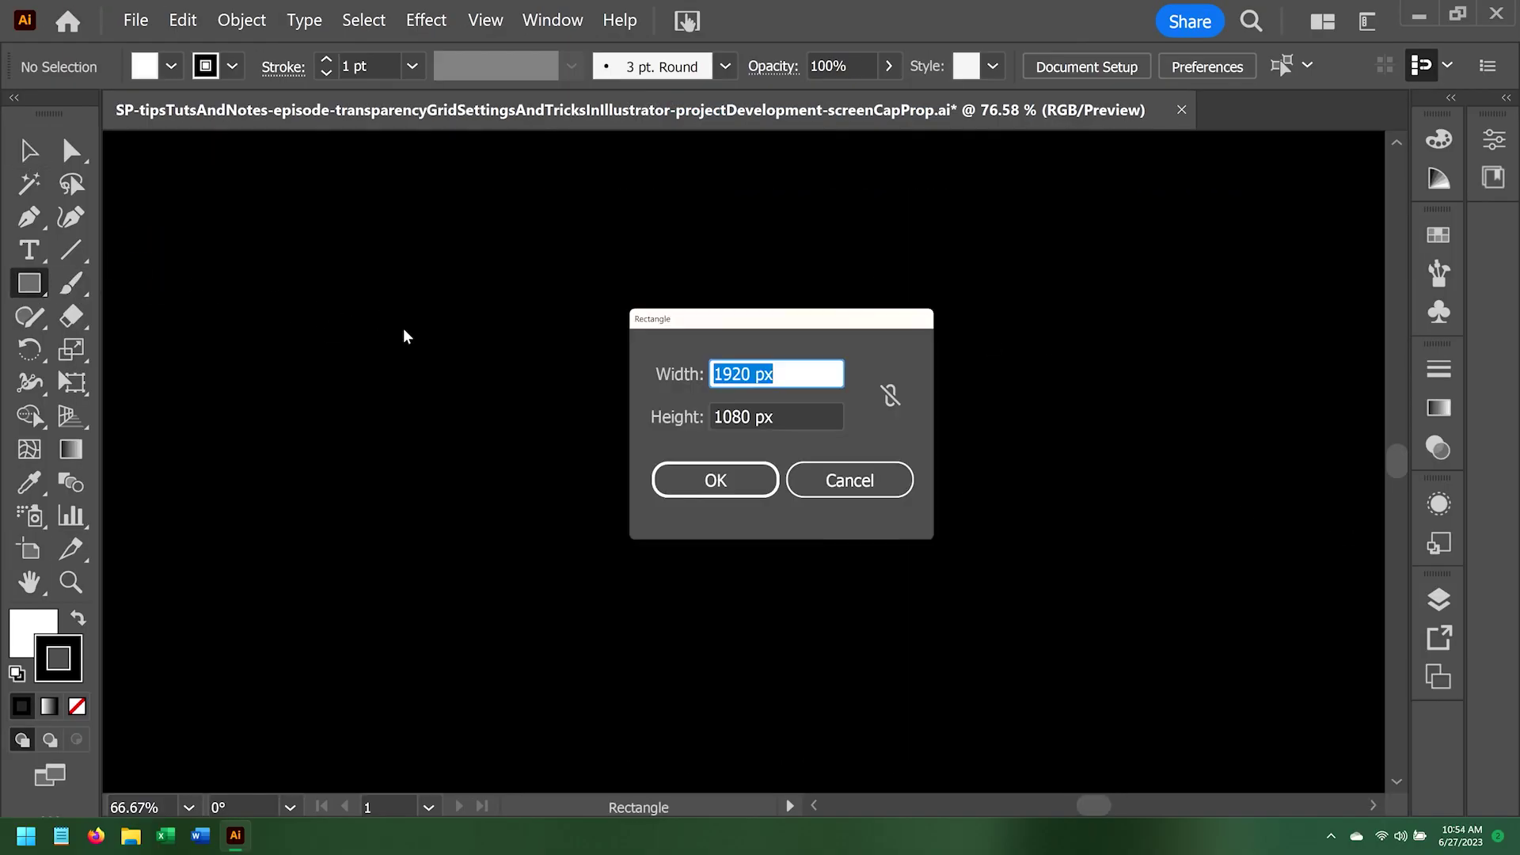
Create the 1920 × 1080 px rectangle, move it onto the artboard, and rename its layer 'border'.
{"action": "left_click", "coordinate": [716, 478]}
{"action": "key", "text": "v"}
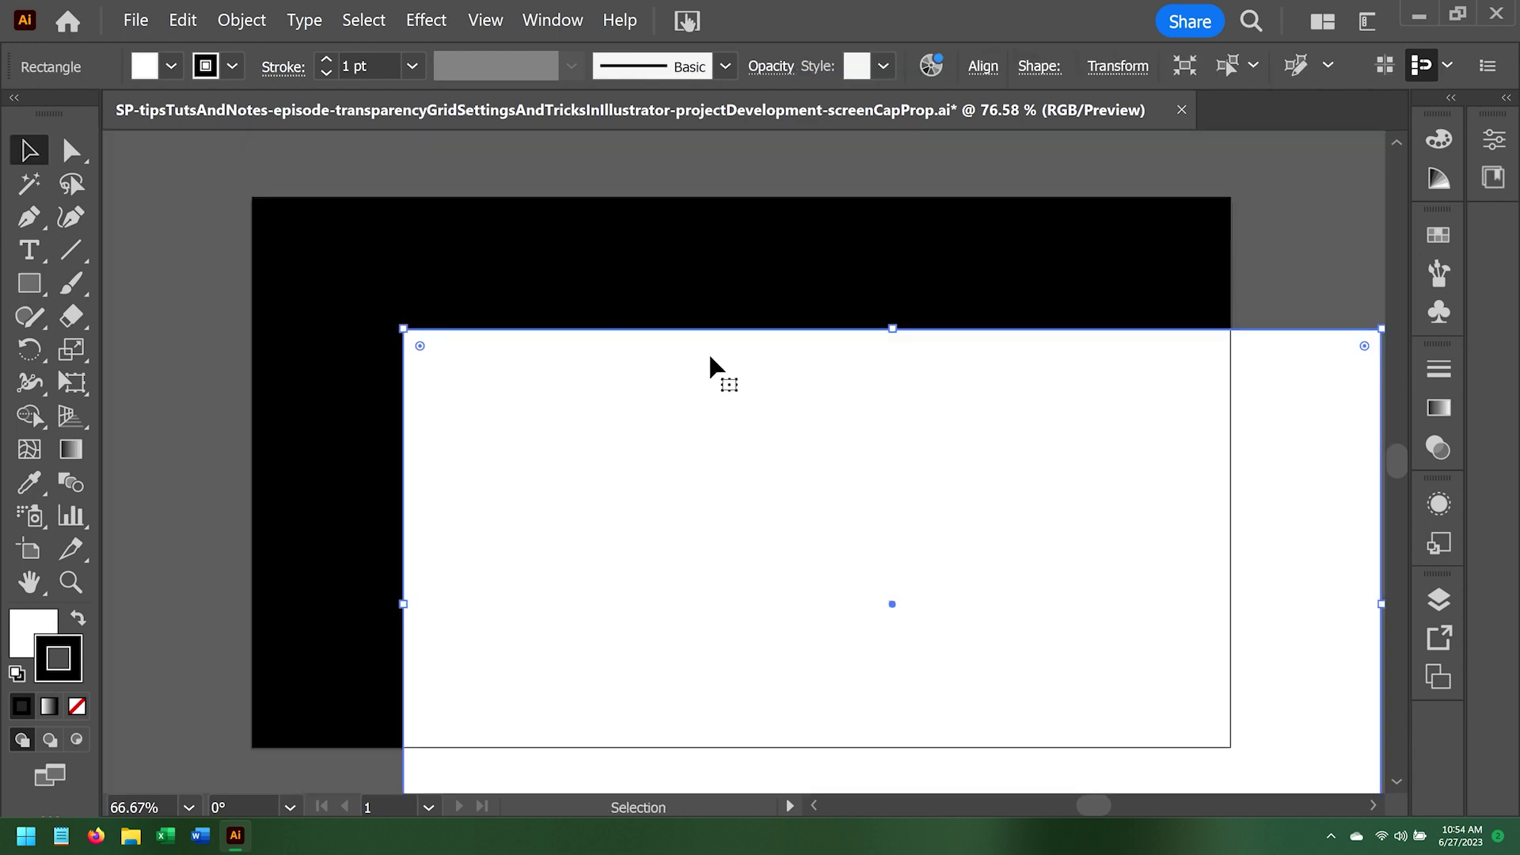
{"action": "left_click_drag", "start_coordinate": [709, 364], "coordinate": [547, 213]}
{"action": "left_click", "coordinate": [1439, 601]}
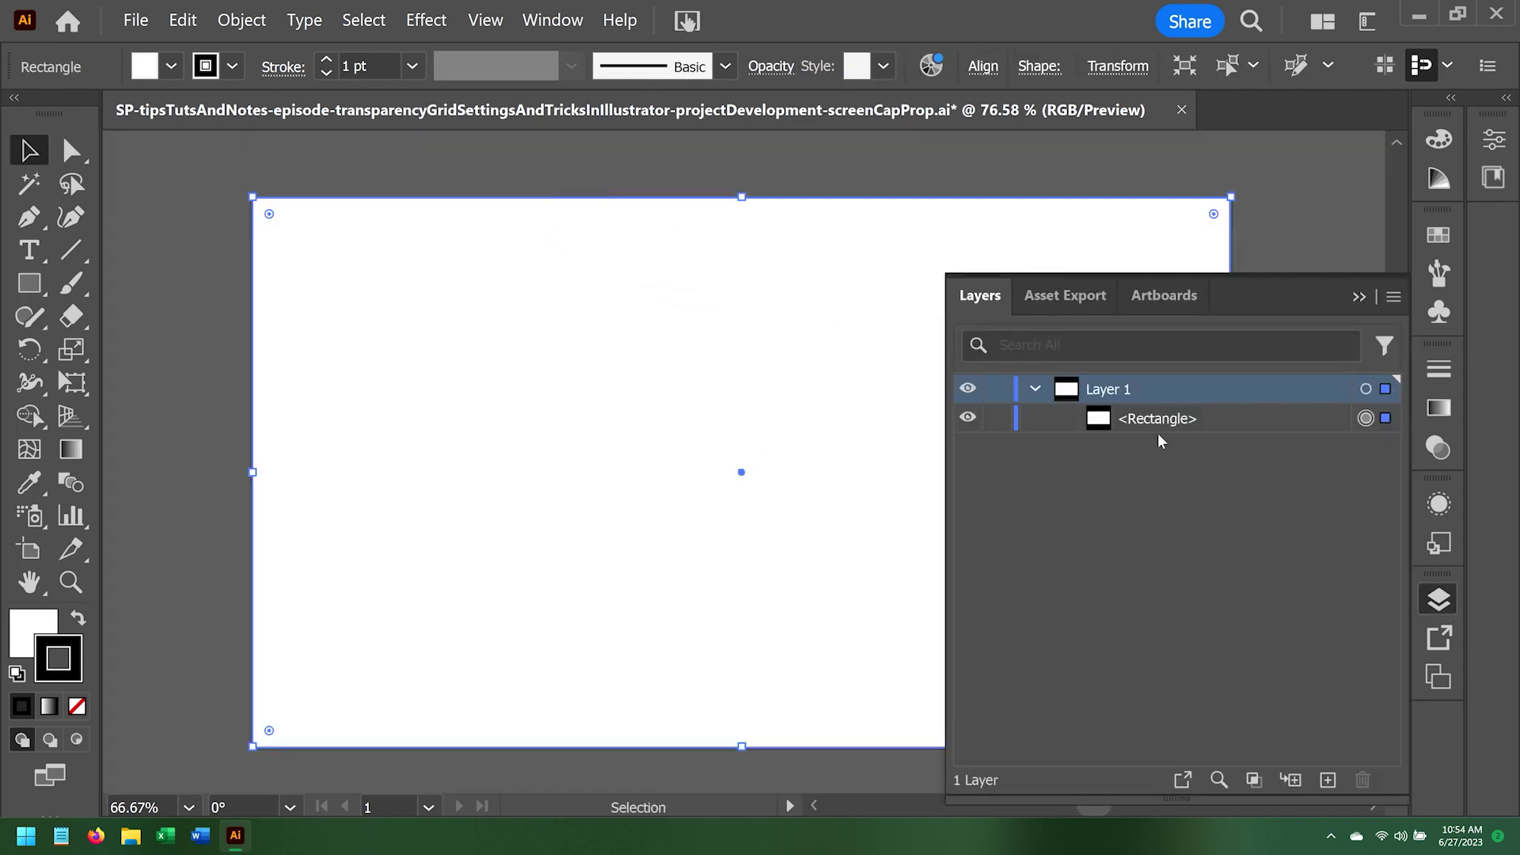
{"action": "double_click", "coordinate": [1150, 418]}
{"action": "type", "text": "border"}
{"action": "key", "text": "Return"}
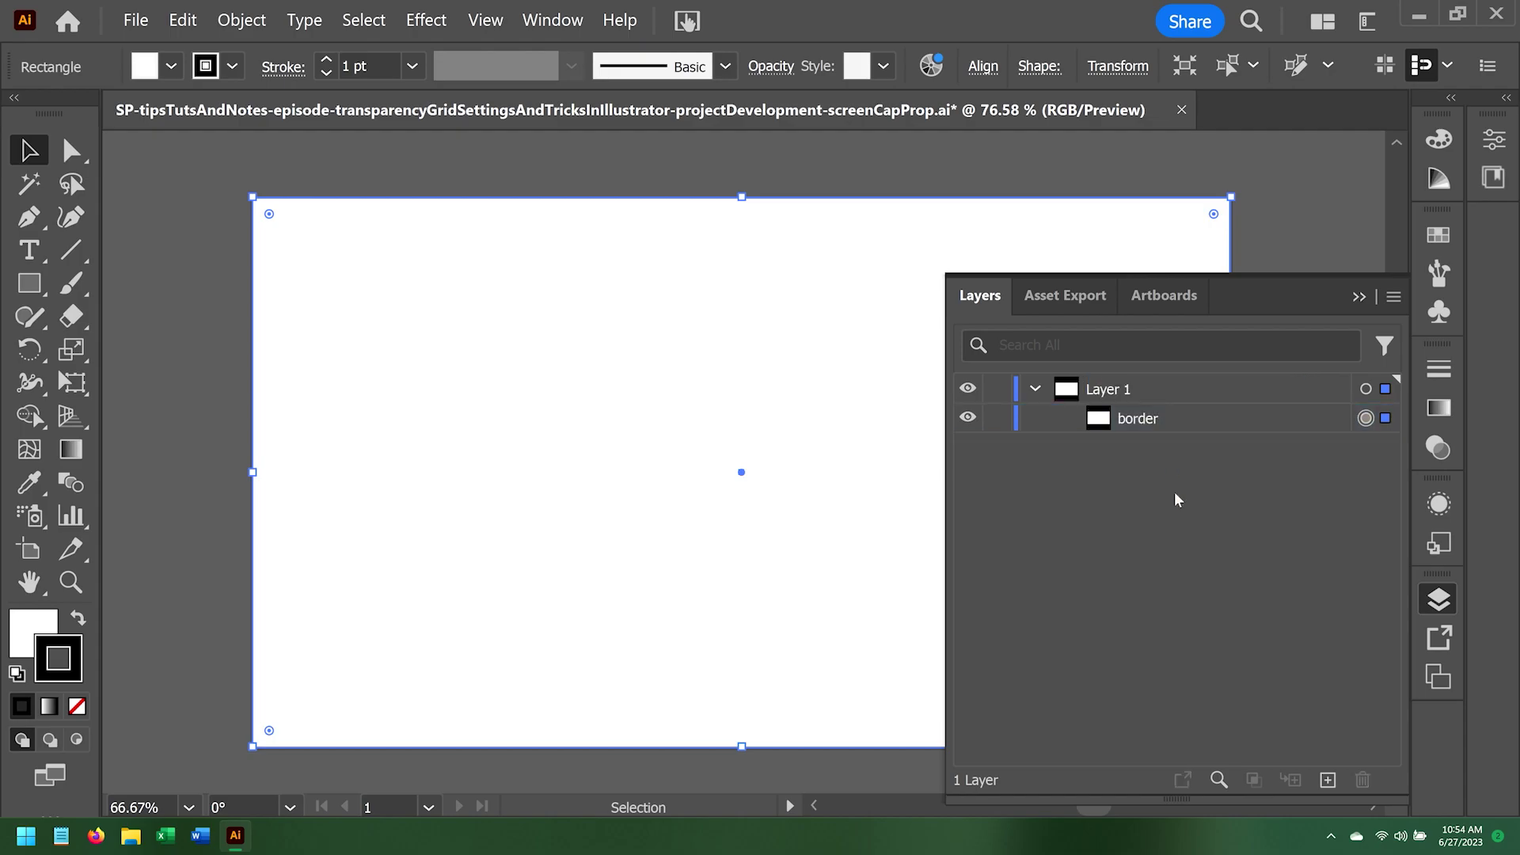
Give the border rectangle no fill and a white 5 pt stroke.
{"action": "left_click", "coordinate": [1494, 142]}
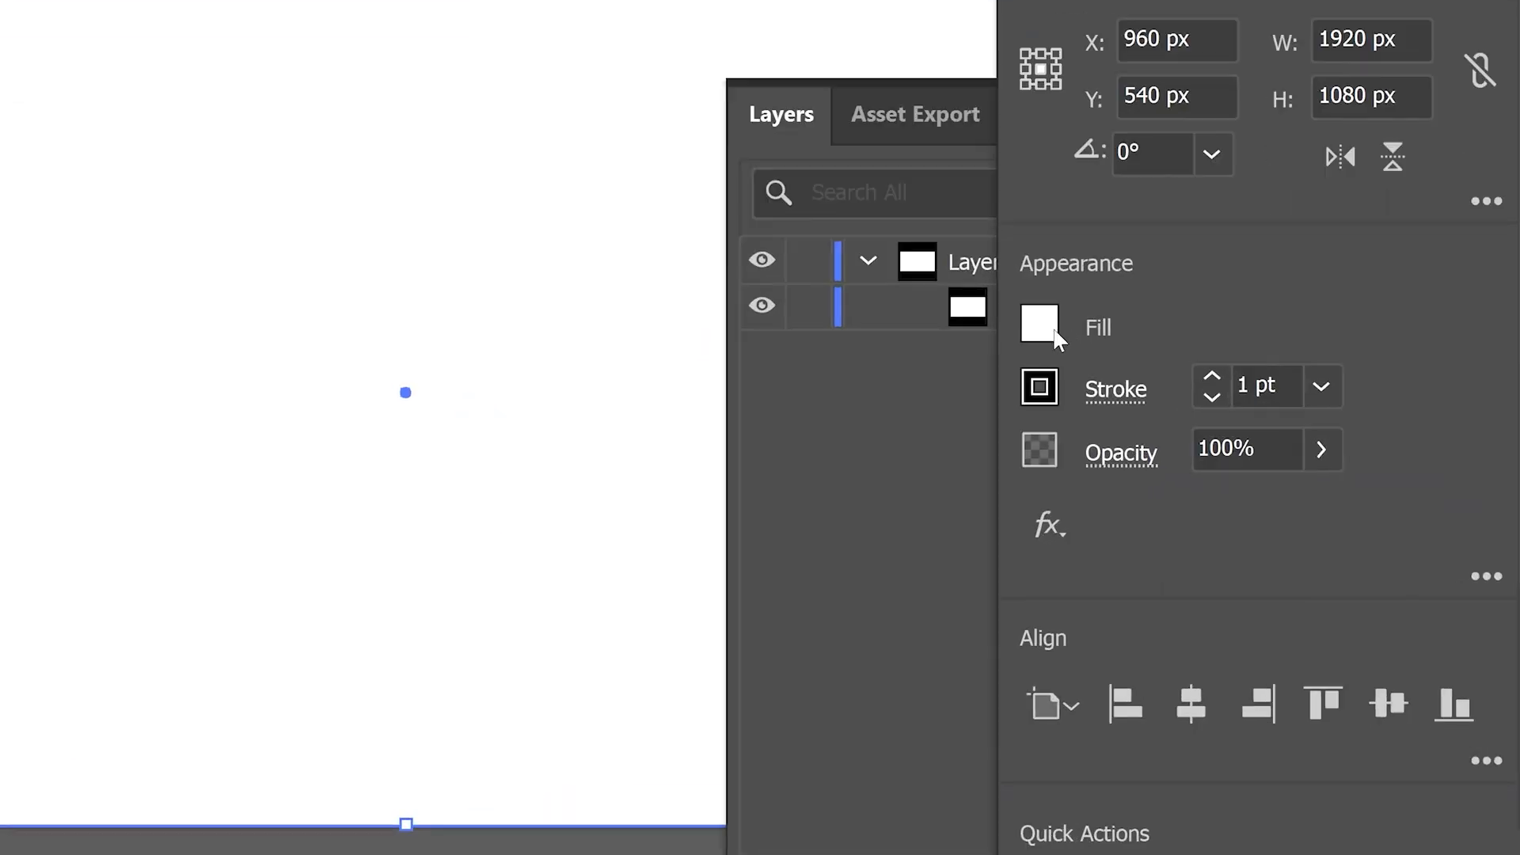
{"action": "left_click", "coordinate": [1087, 420]}
{"action": "left_click", "coordinate": [915, 519]}
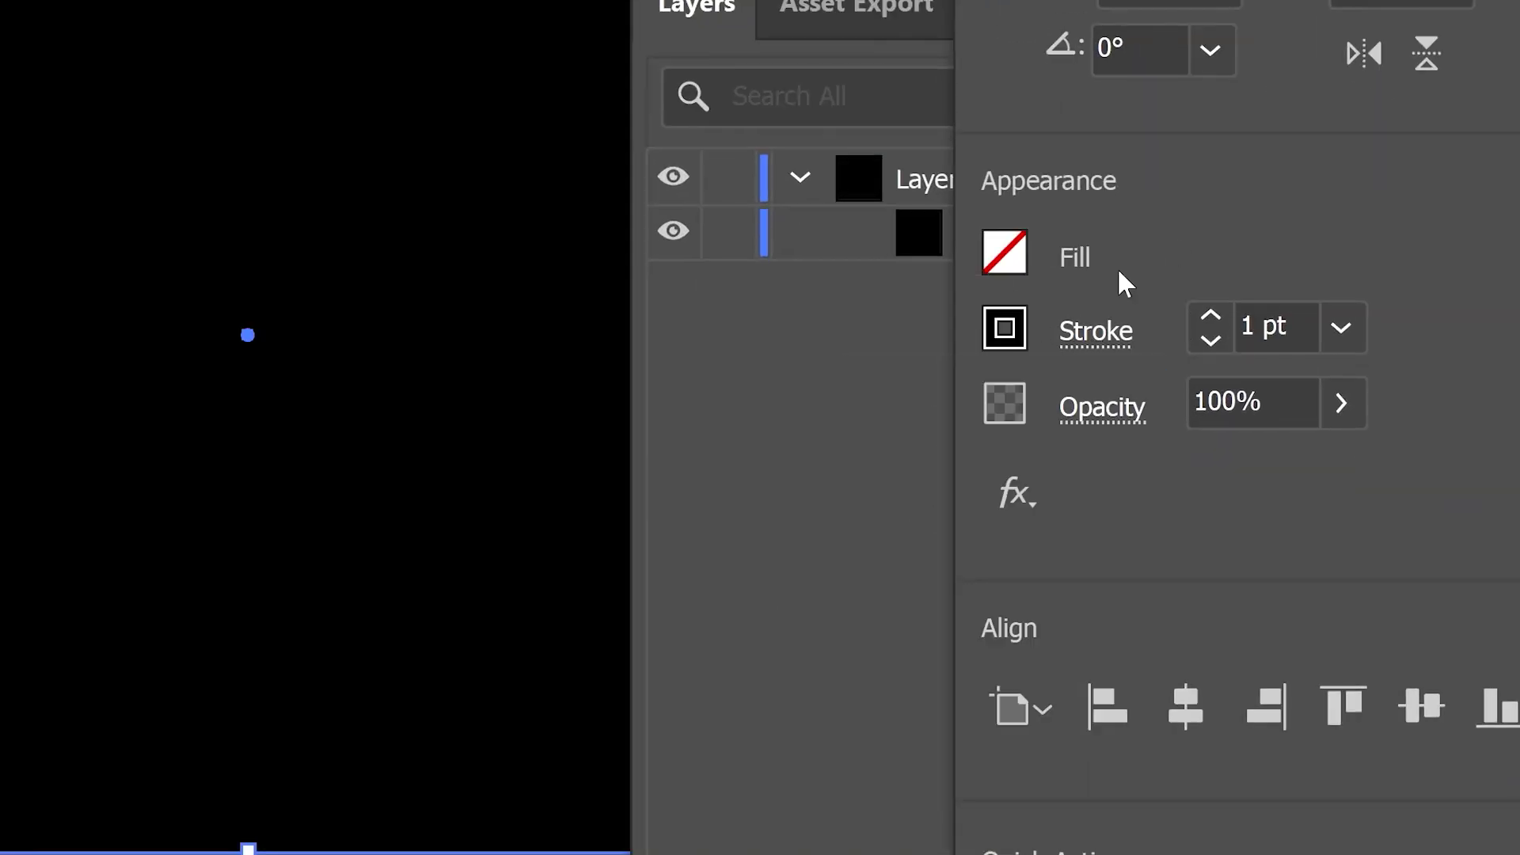
{"action": "left_click", "coordinate": [1004, 327]}
{"action": "left_click", "coordinate": [782, 492]}
{"action": "left_click", "coordinate": [1211, 316]}
{"action": "left_click", "coordinate": [1210, 316]}
{"action": "left_click", "coordinate": [1211, 316]}
{"action": "left_click", "coordinate": [1211, 316]}
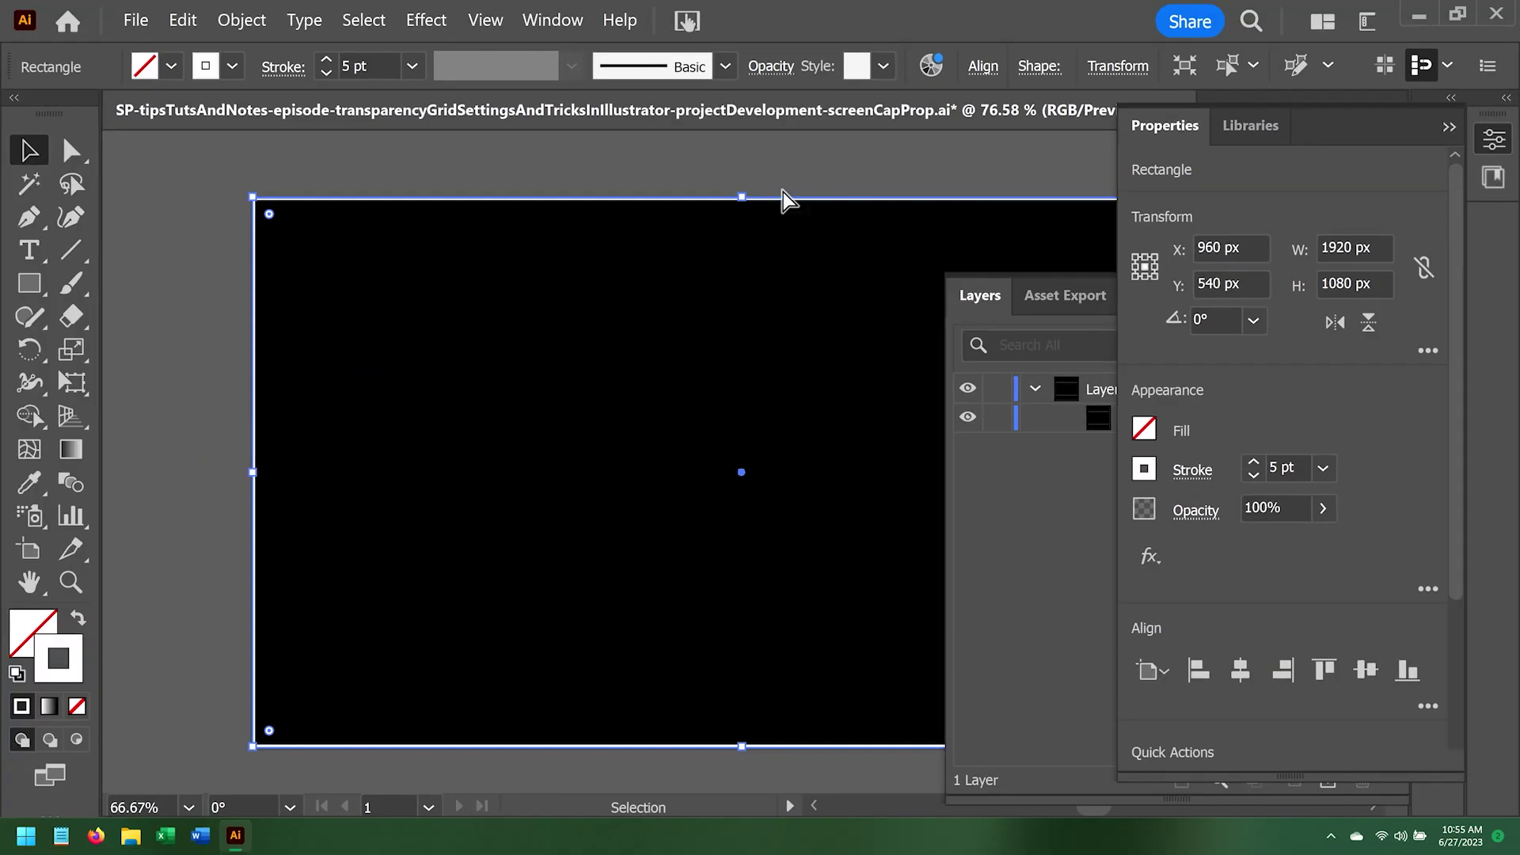
{"action": "scroll", "coordinate": [764, 179], "scroll_direction": "up", "scroll_amount": 5}
Nudge the rectangle down slightly and open its full Appearance settings.
{"action": "scroll", "coordinate": [772, 188], "scroll_direction": "up", "scroll_amount": 3}
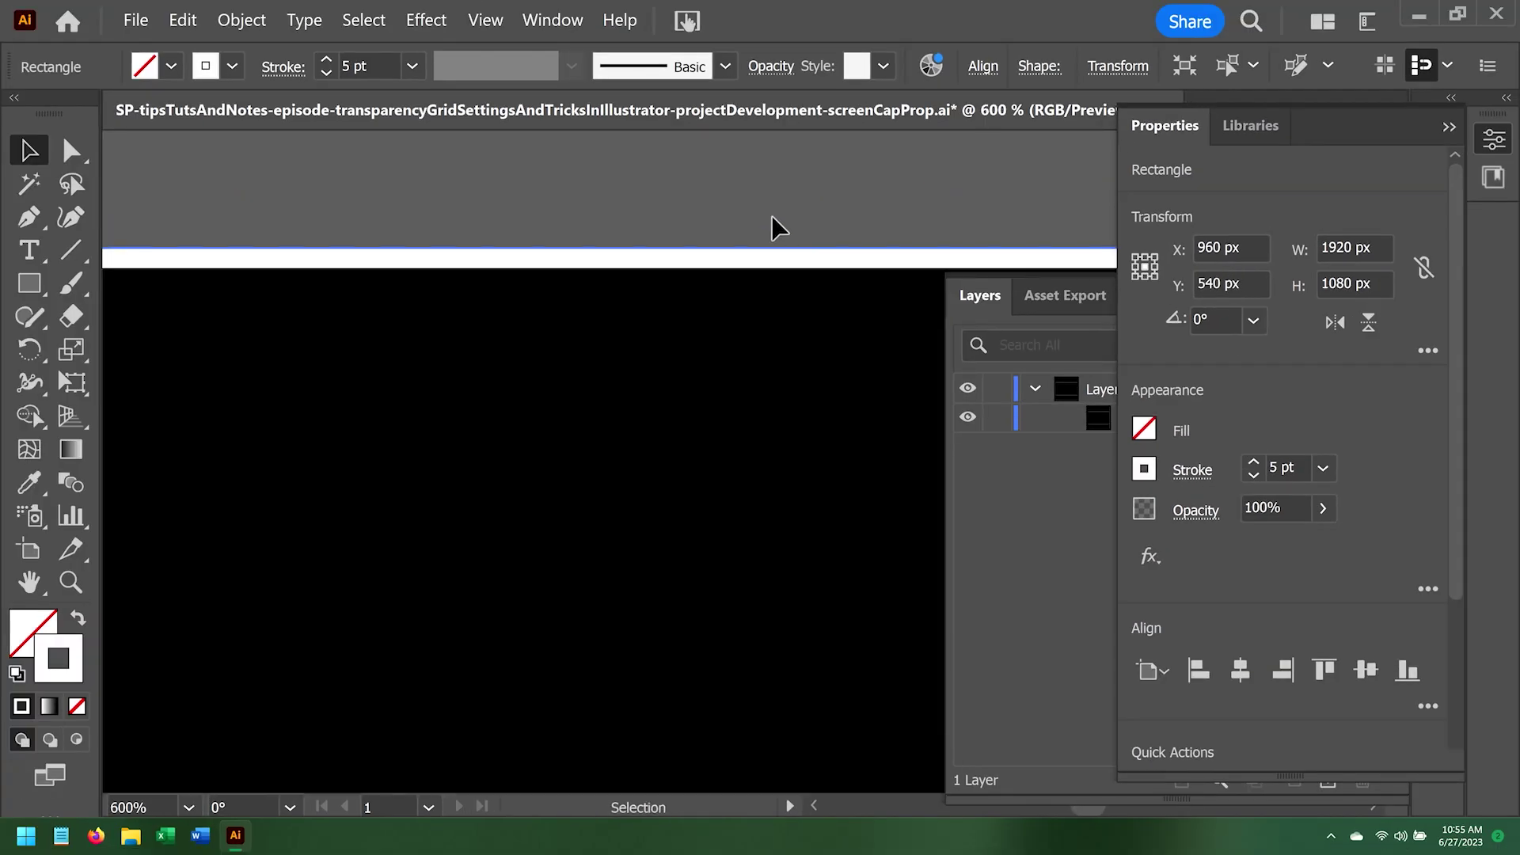
{"action": "left_click_drag", "start_coordinate": [772, 248], "coordinate": [775, 255]}
{"action": "scroll", "coordinate": [776, 255], "scroll_direction": "down", "scroll_amount": 6}
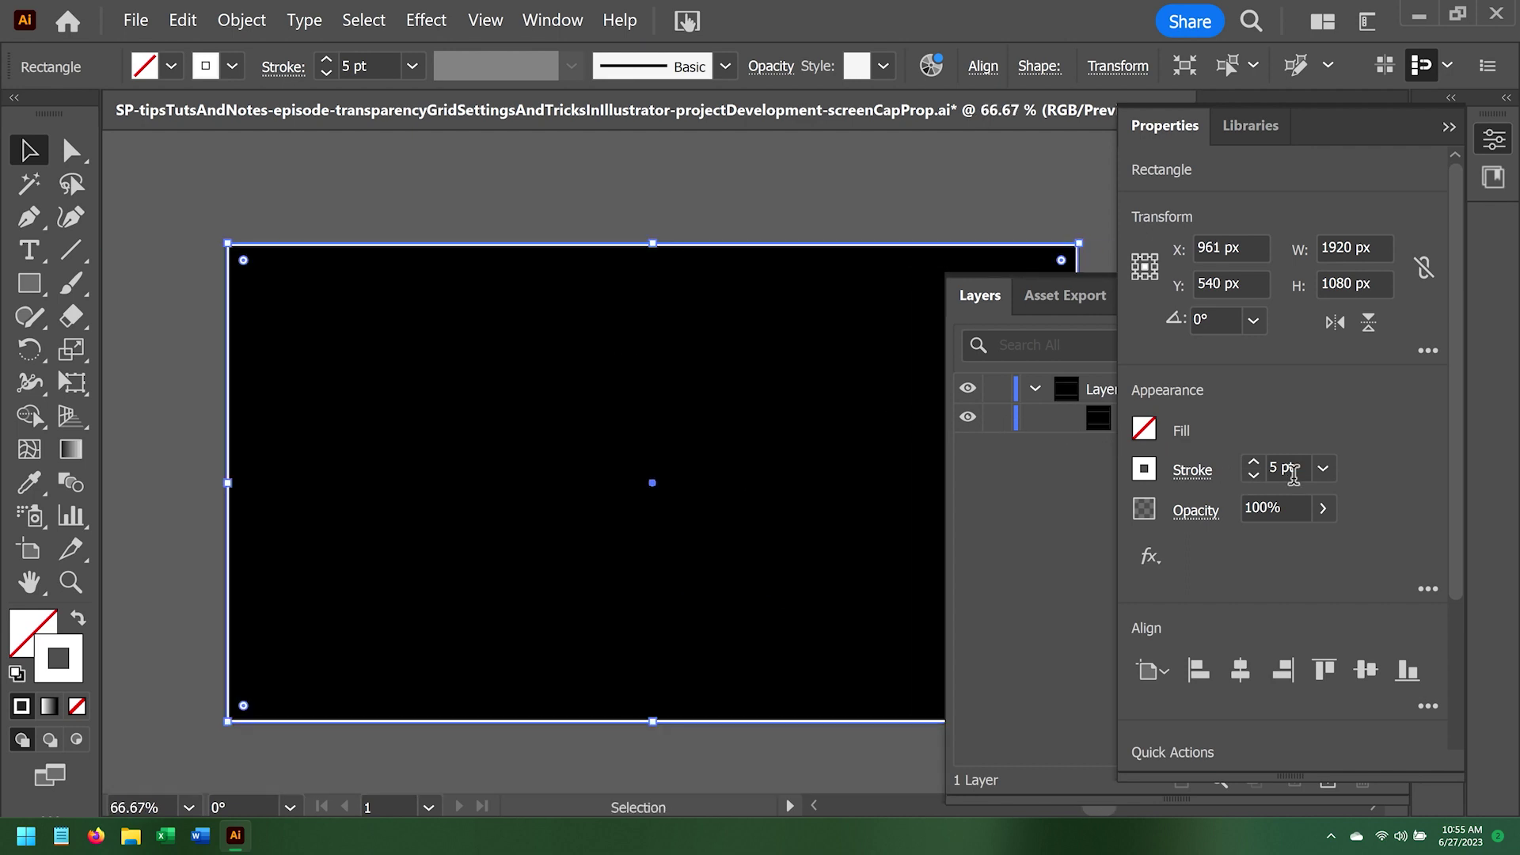
{"action": "left_click", "coordinate": [1428, 589]}
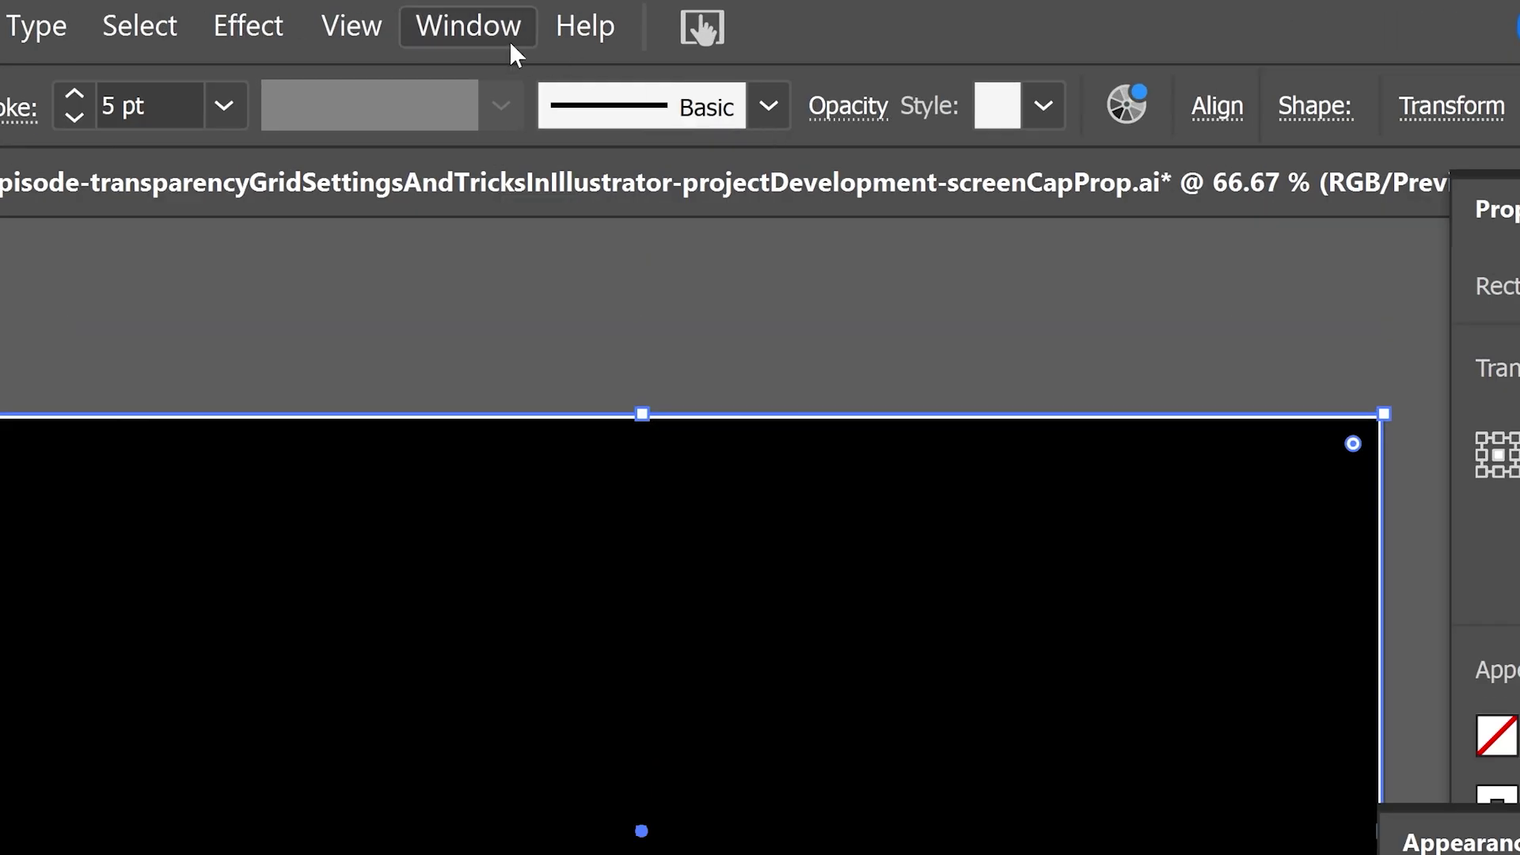
{"action": "left_click", "coordinate": [567, 28]}
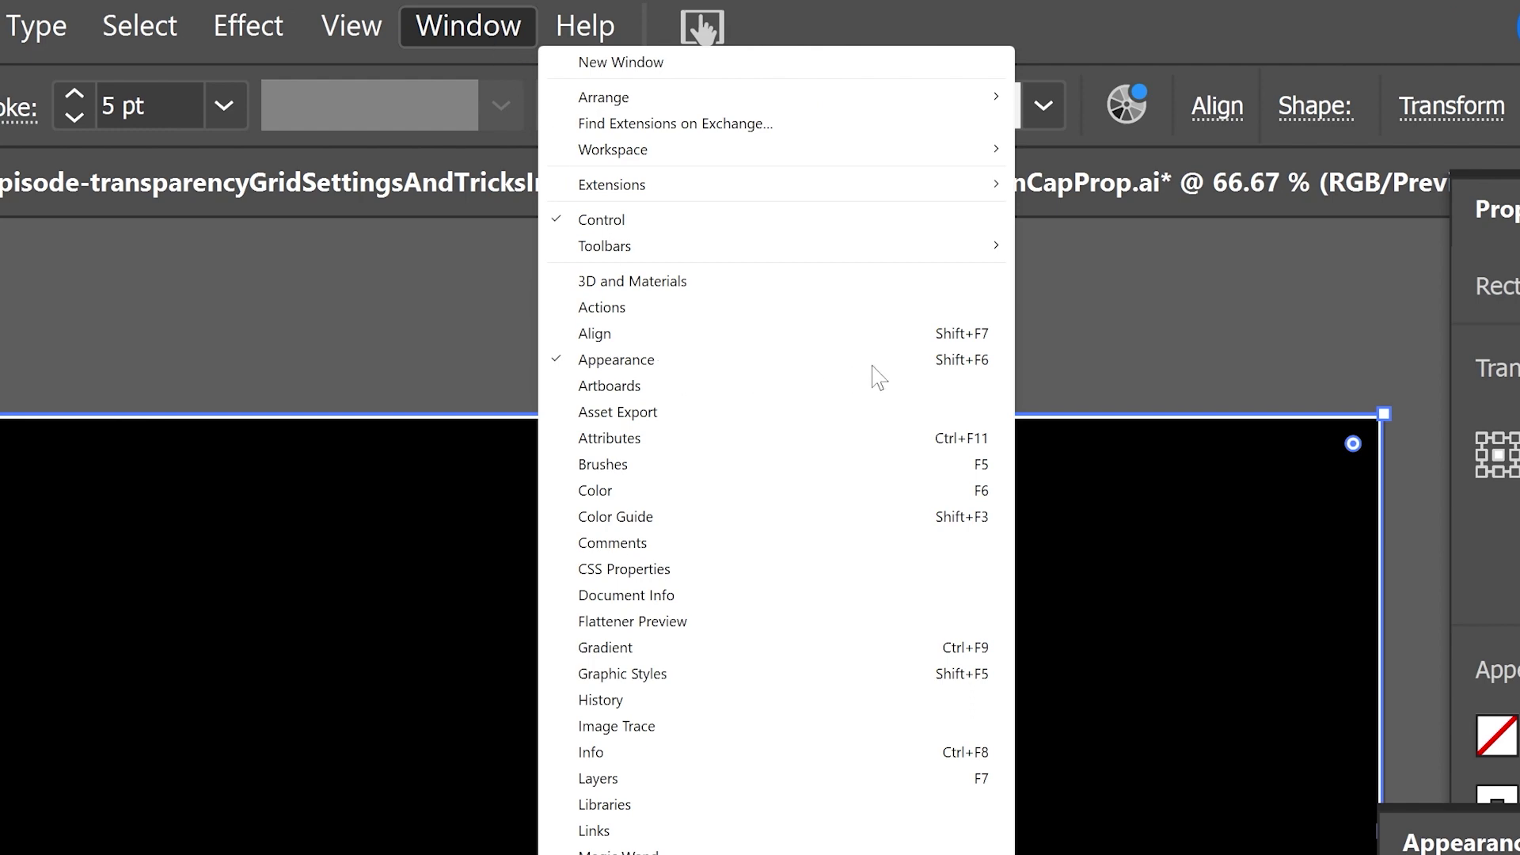
{"action": "left_click", "coordinate": [1035, 415]}
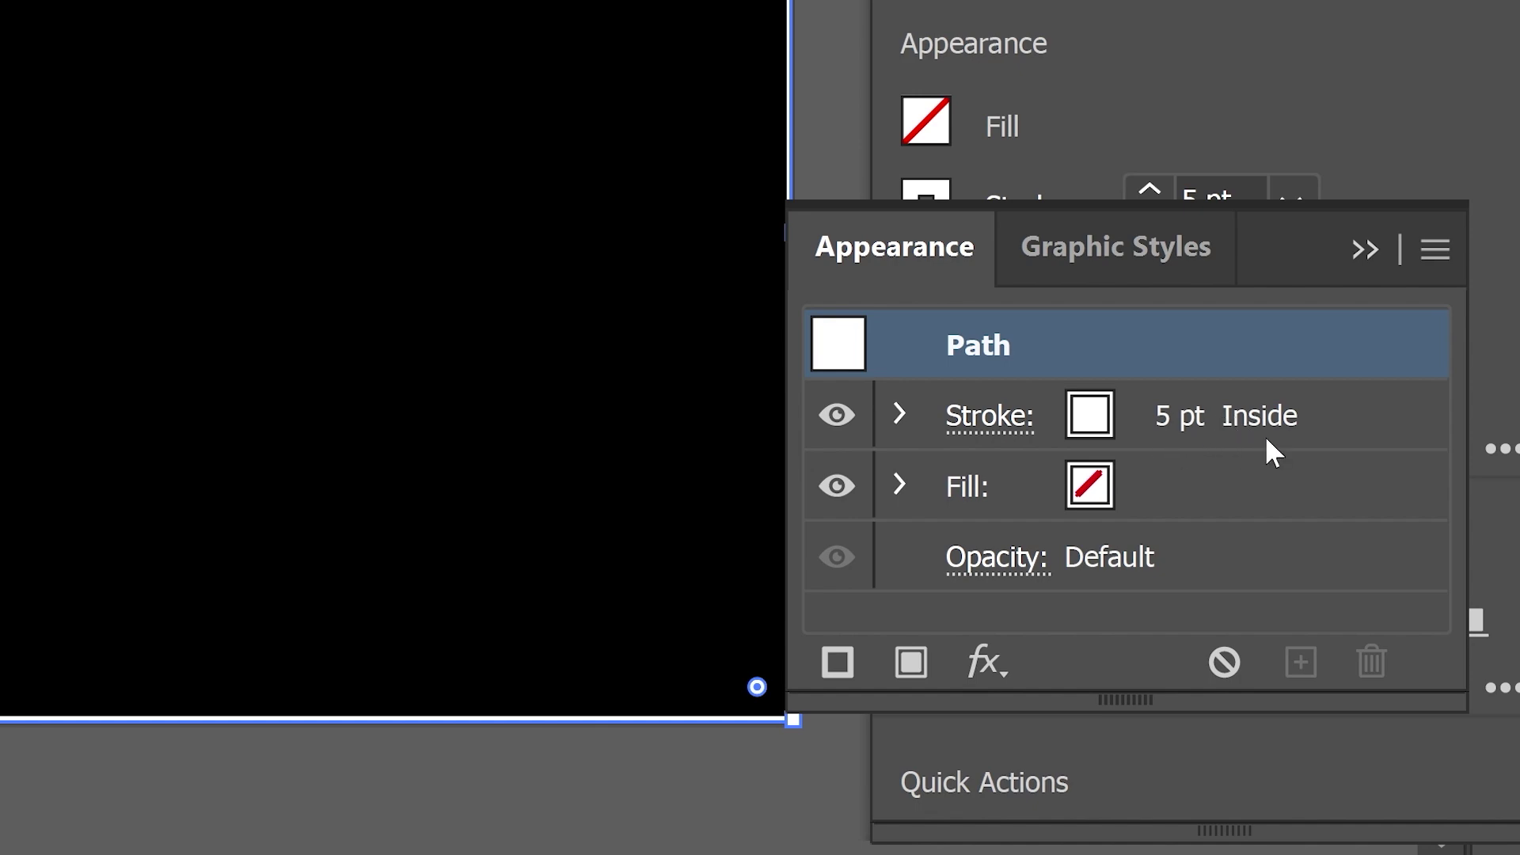
Align the stroke to the outside and reposition the border at X 960 px, Y 540 px.
{"action": "left_click", "coordinate": [982, 420]}
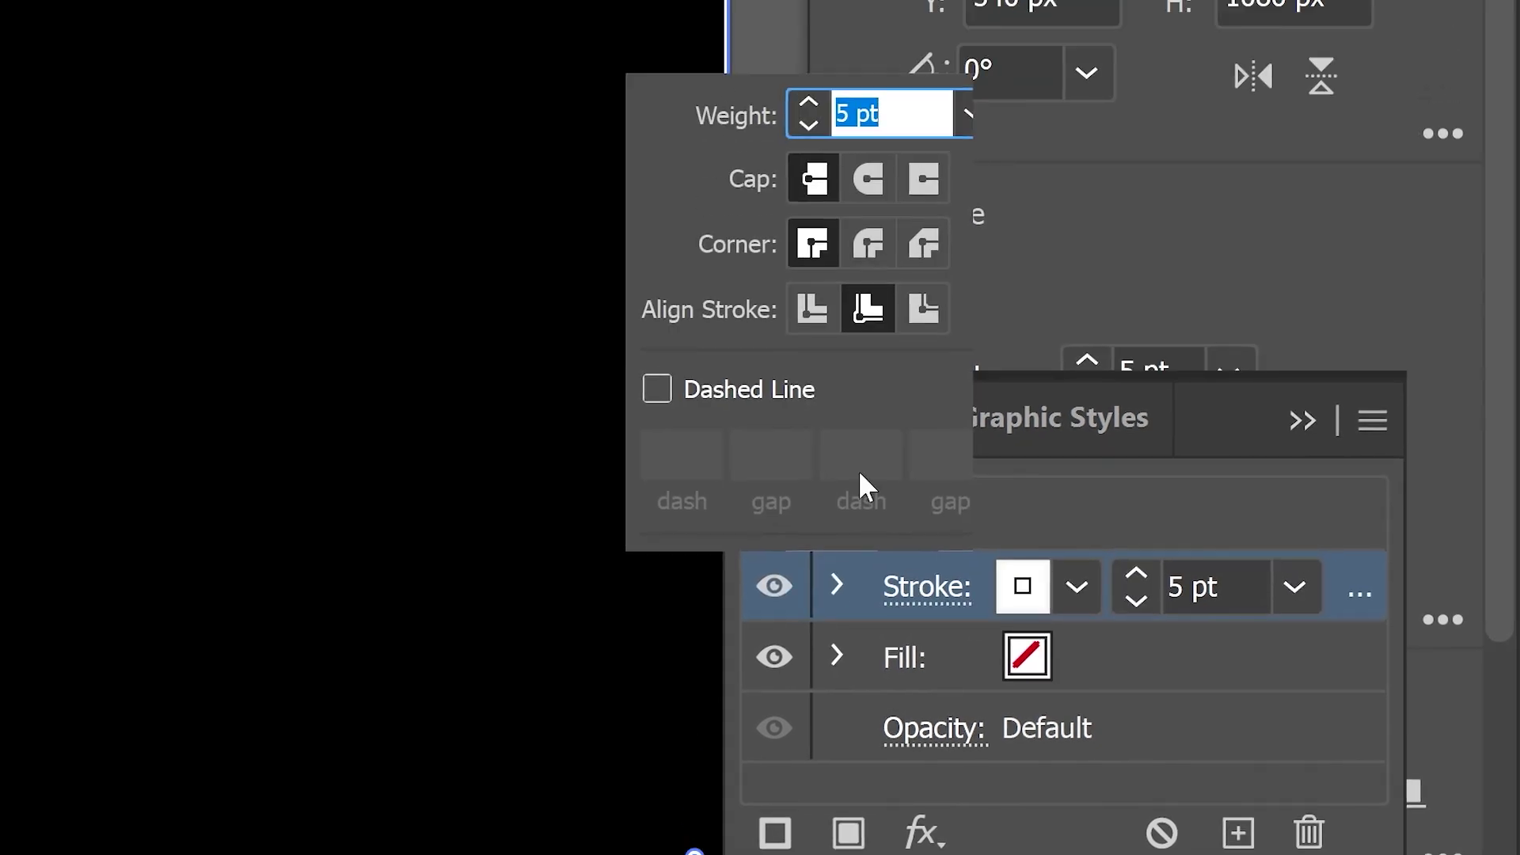
{"action": "left_click", "coordinate": [921, 311]}
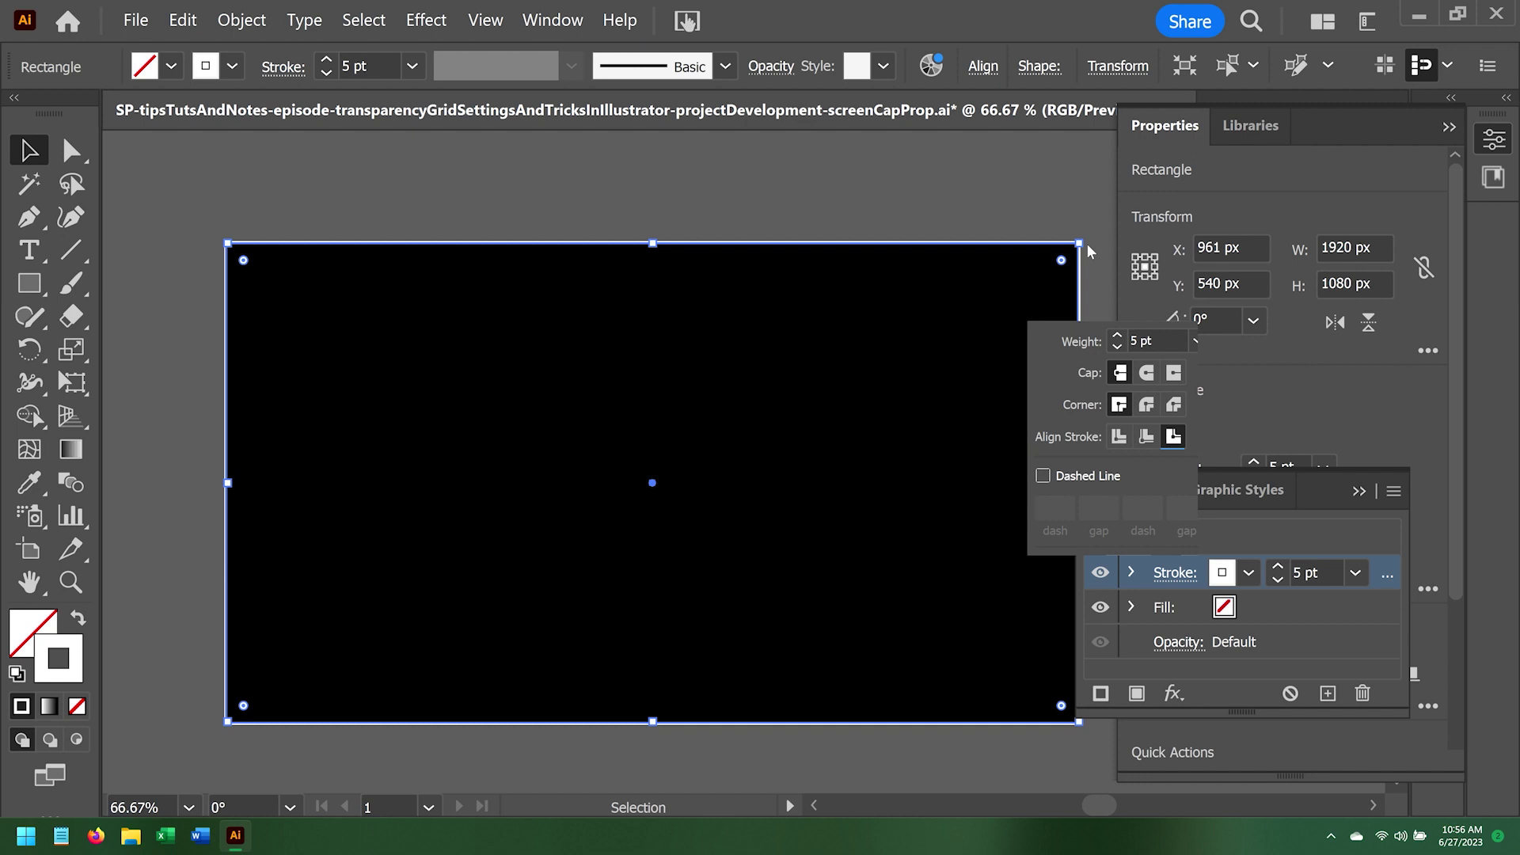
{"action": "mouse_move", "coordinate": [1086, 244]}
{"action": "left_mouse_down"}
{"action": "mouse_move", "coordinate": [1124, 254]}
{"action": "mouse_move", "coordinate": [1062, 224]}
{"action": "mouse_move", "coordinate": [1035, 272]}
{"action": "mouse_move", "coordinate": [1018, 604]}
{"action": "mouse_move", "coordinate": [1018, 583]}
{"action": "mouse_move", "coordinate": [917, 606]}
{"action": "left_mouse_up"}
{"action": "scroll", "coordinate": [1093, 239], "scroll_direction": "up", "scroll_amount": 7}
{"action": "scroll", "coordinate": [1035, 272], "scroll_direction": "down", "scroll_amount": 5}
{"action": "scroll", "coordinate": [1018, 604], "scroll_direction": "up", "scroll_amount": 7}
{"action": "scroll", "coordinate": [781, 580], "scroll_direction": "down", "scroll_amount": 2}
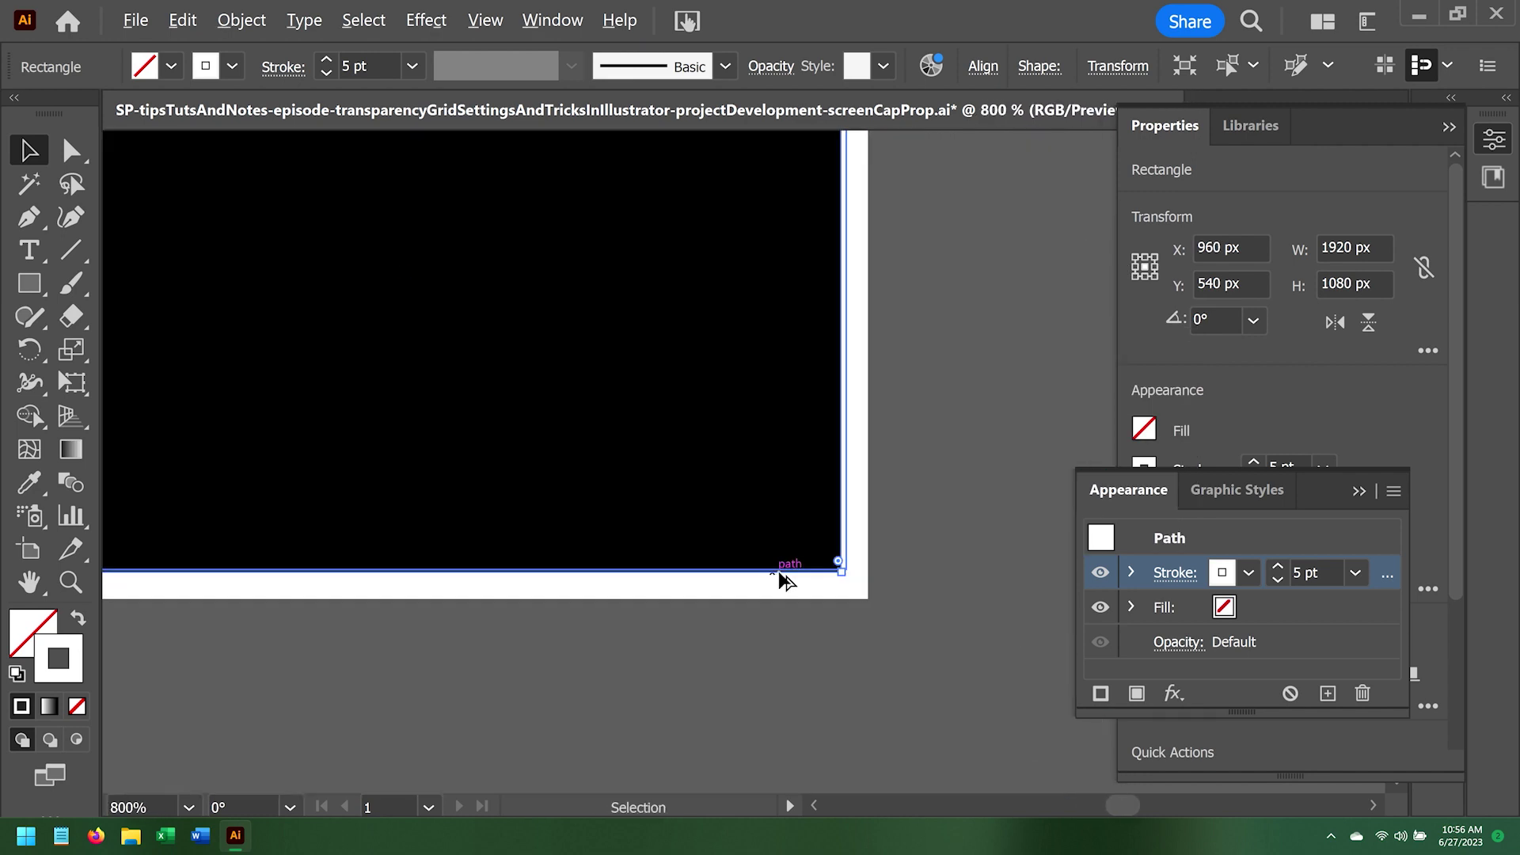
{"action": "scroll", "coordinate": [614, 513], "scroll_direction": "down", "scroll_amount": 8}
Switch the transparency grid to the Dark preset in Document Setup.
{"action": "left_click", "coordinate": [136, 20]}
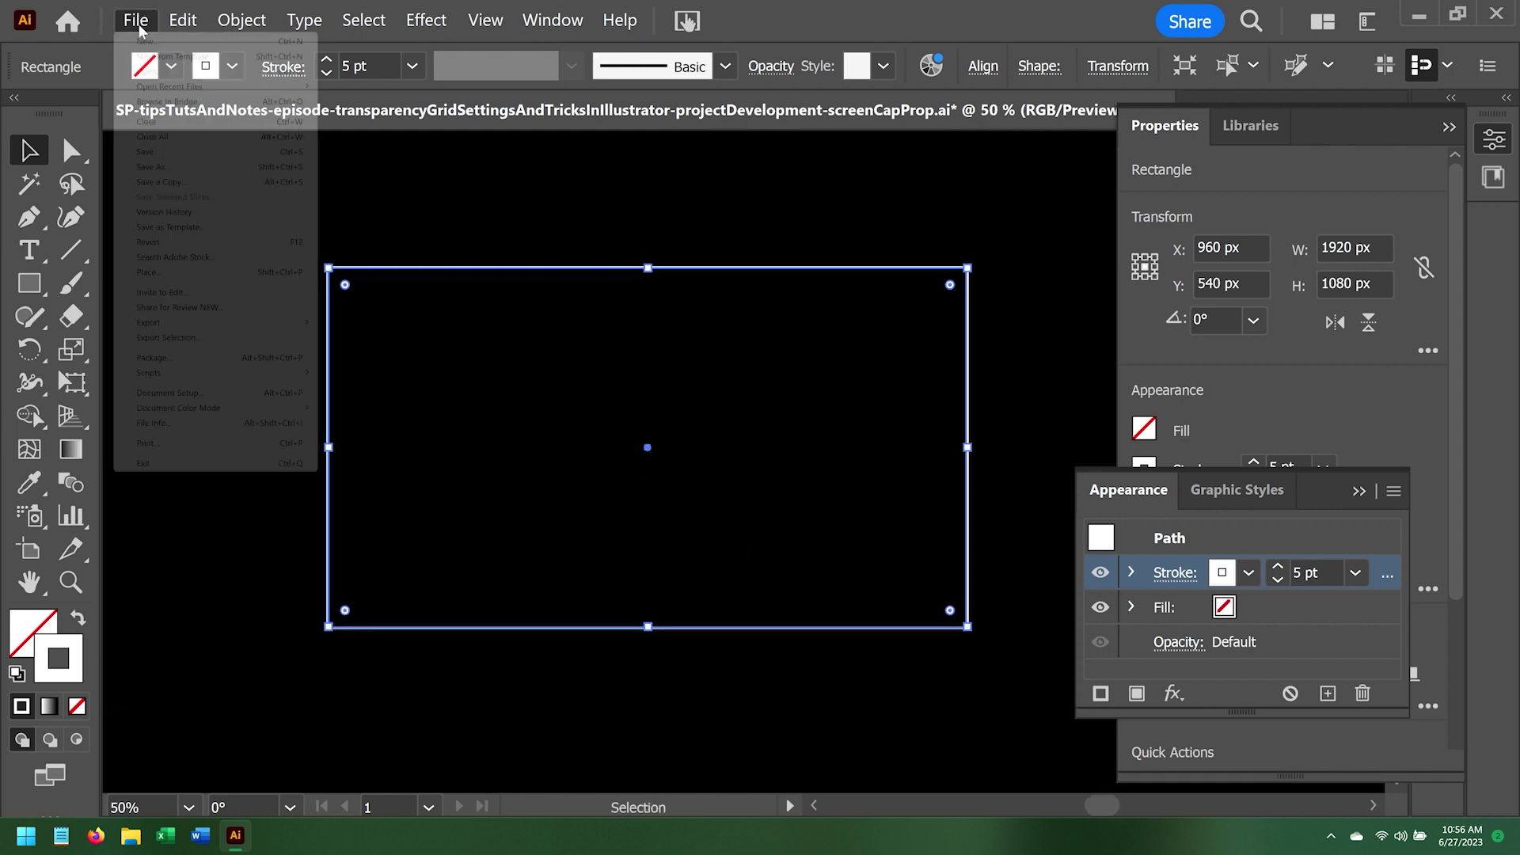
{"action": "key", "text": "Escape"}
{"action": "key", "text": "ctrl+alt+p"}
{"action": "left_click", "coordinate": [716, 564]}
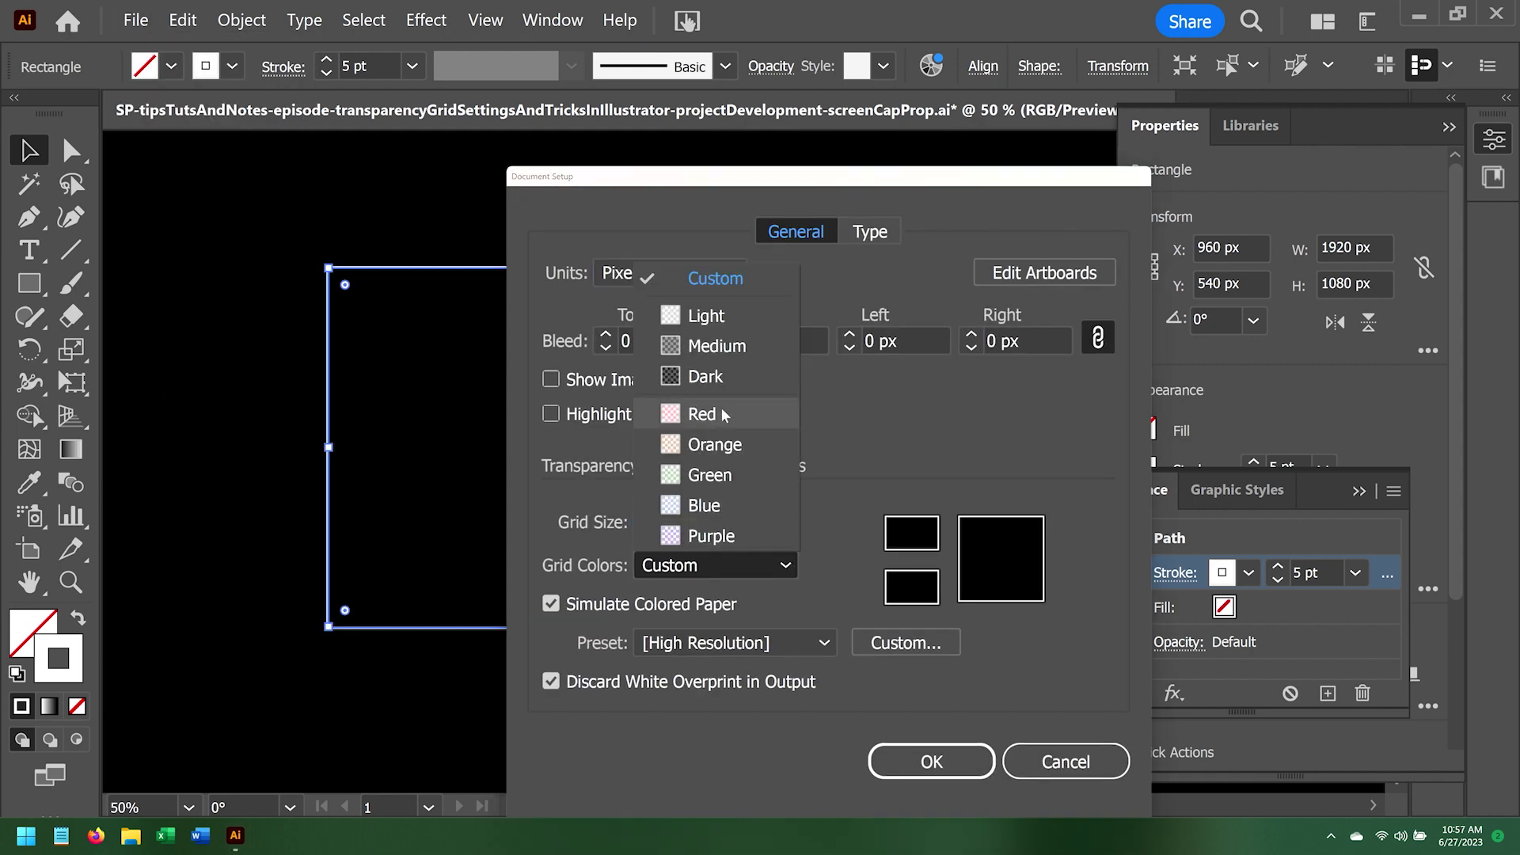
{"action": "left_click", "coordinate": [716, 374]}
{"action": "left_click", "coordinate": [911, 772]}
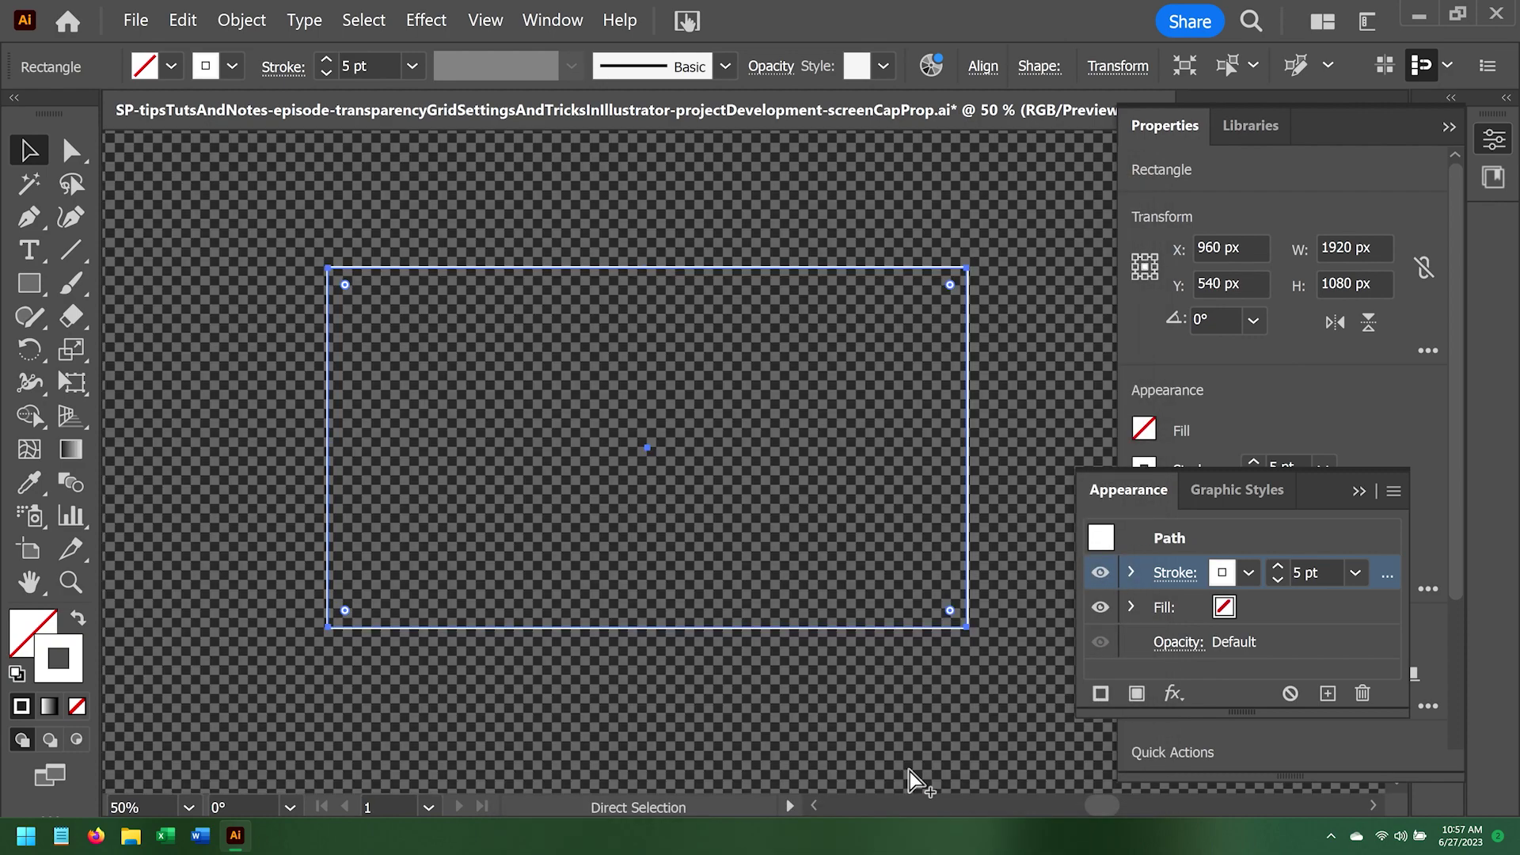
Set both transparency grid colour swatches to black, making the canvas solid black.
{"action": "key", "text": "ctrl+alt+p"}
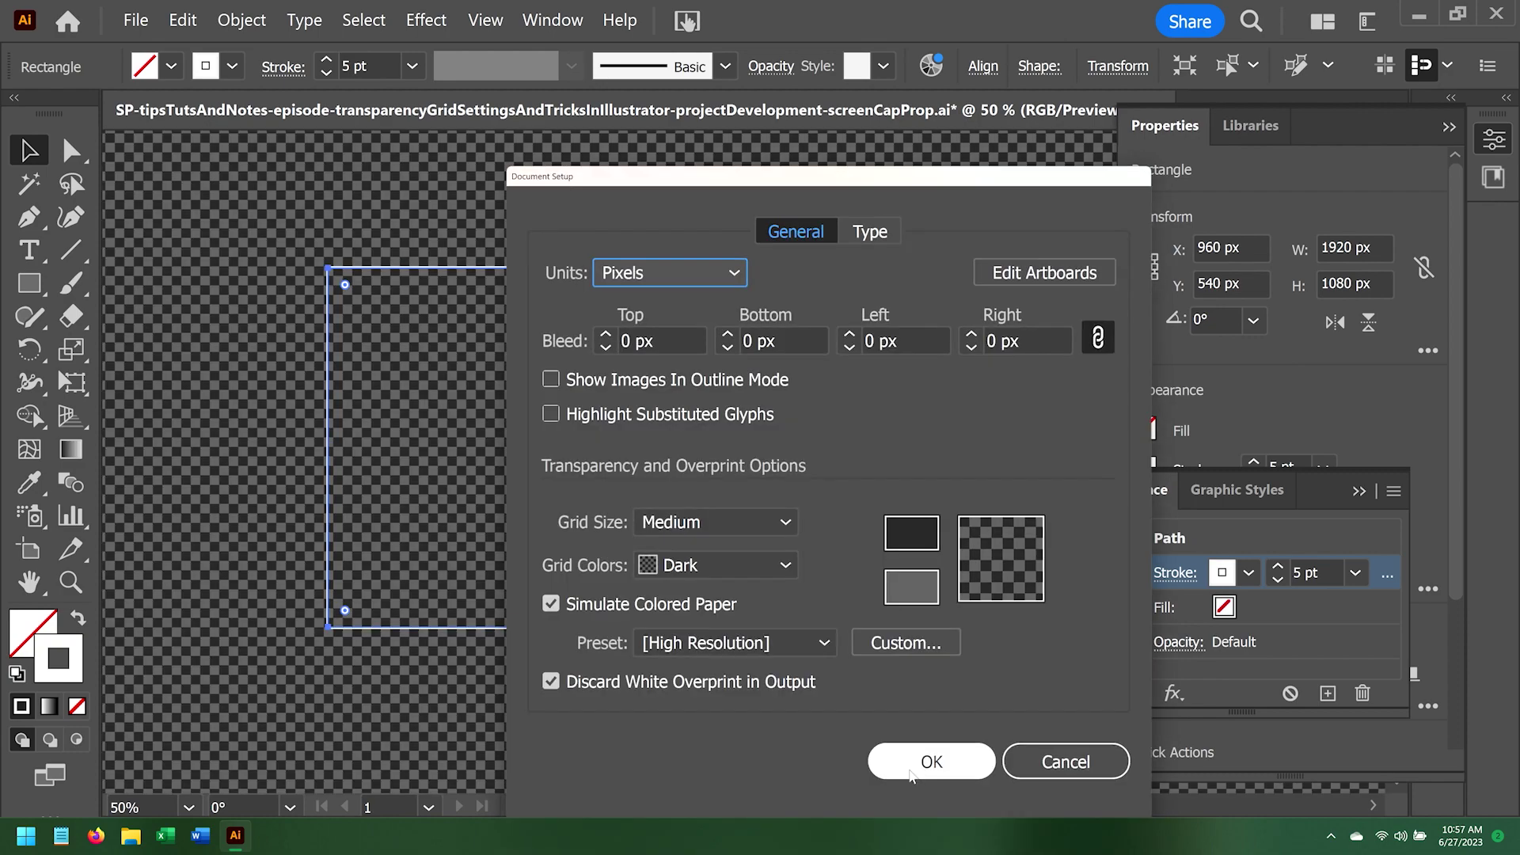
{"action": "left_click", "coordinate": [909, 532]}
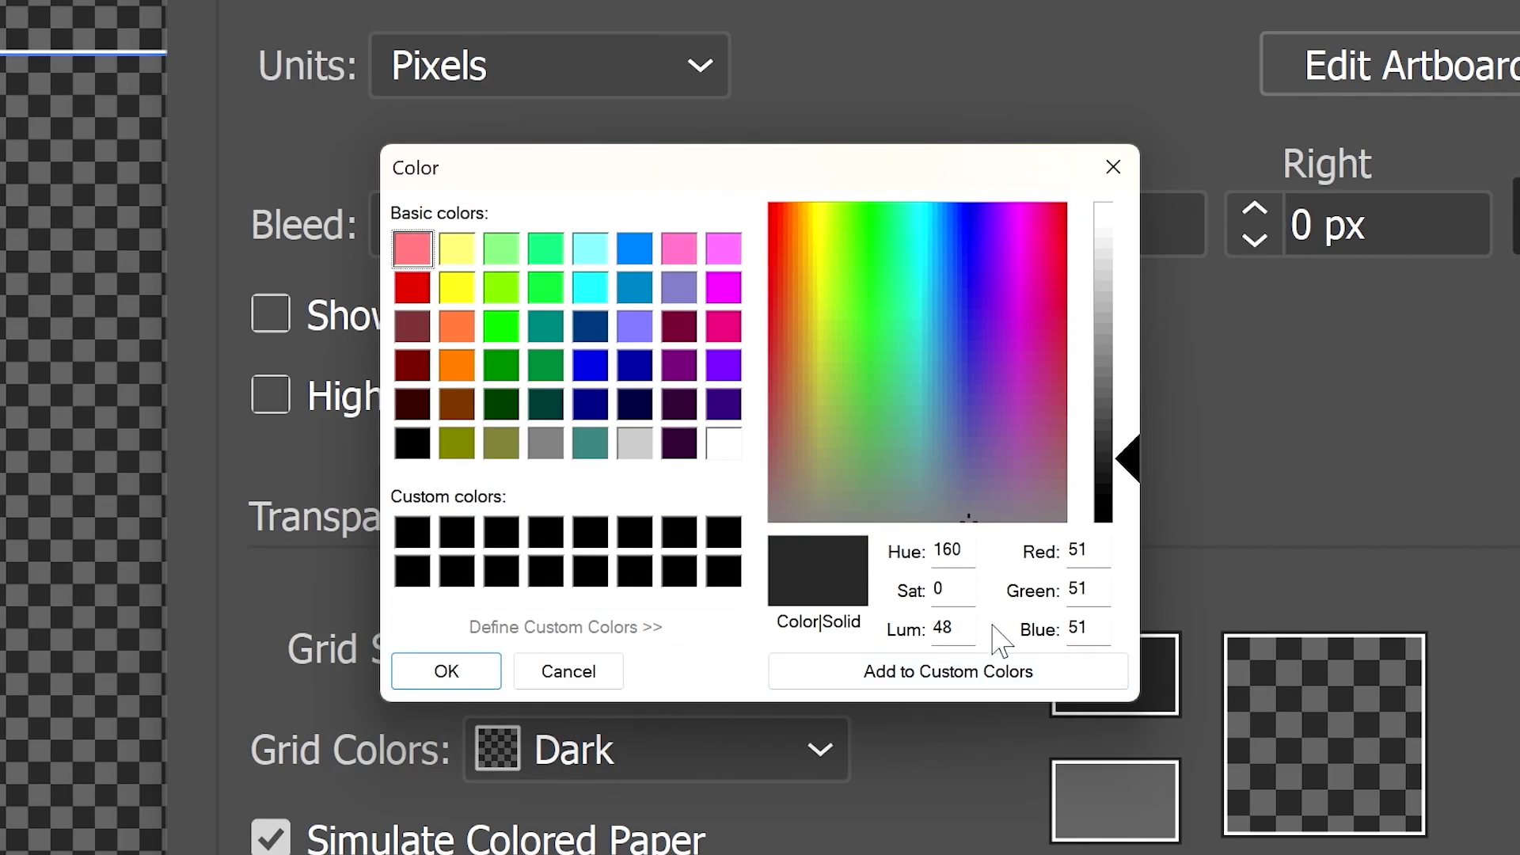
{"action": "left_click", "coordinate": [412, 532]}
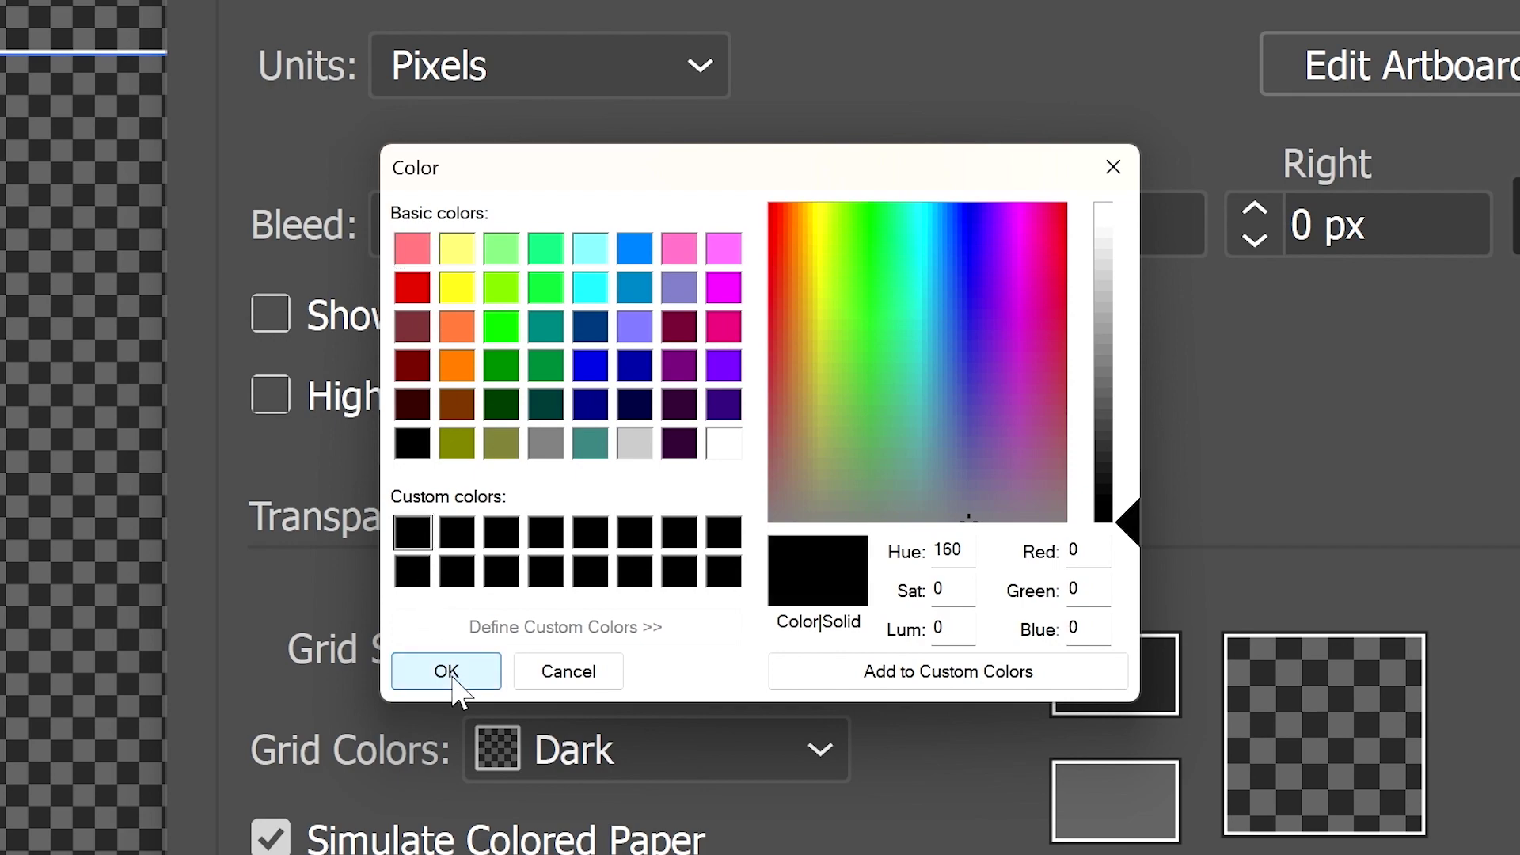
{"action": "left_click", "coordinate": [447, 671]}
{"action": "left_click", "coordinate": [1086, 787]}
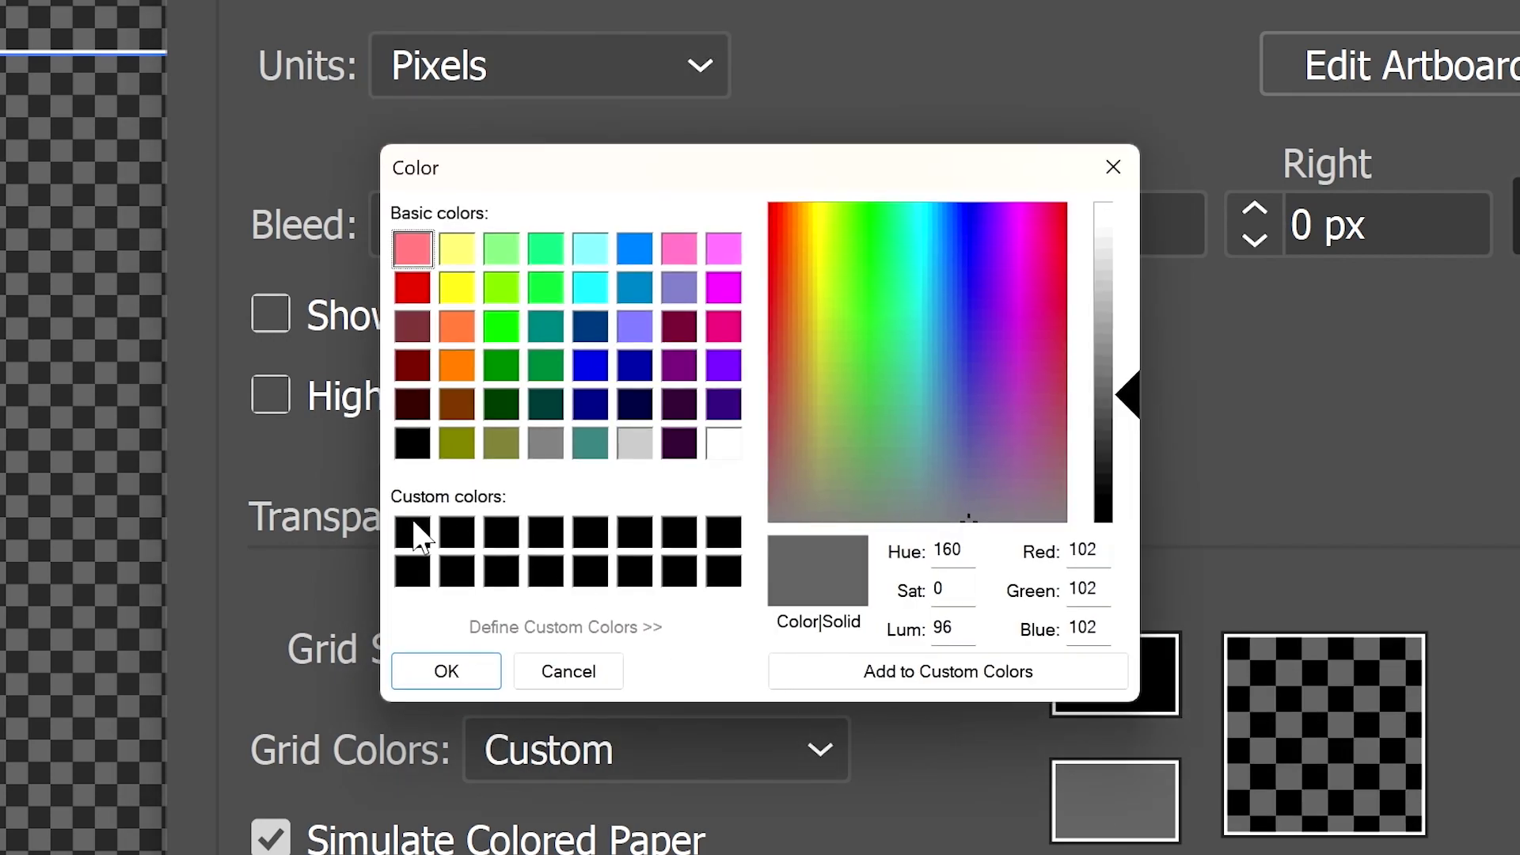
{"action": "left_click", "coordinate": [415, 534]}
{"action": "left_click", "coordinate": [417, 669]}
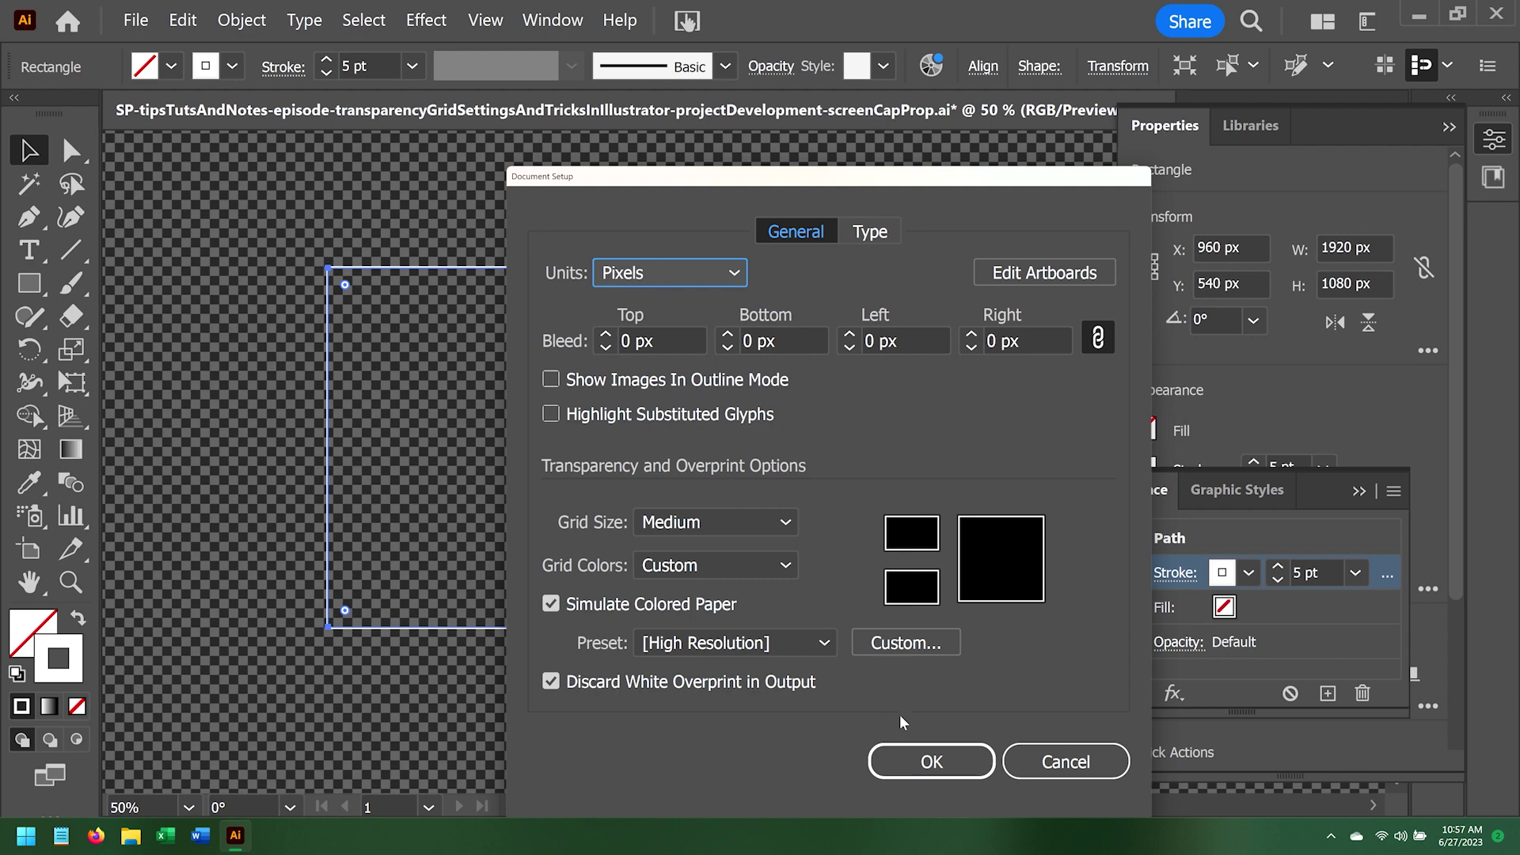
{"action": "left_click", "coordinate": [931, 758]}
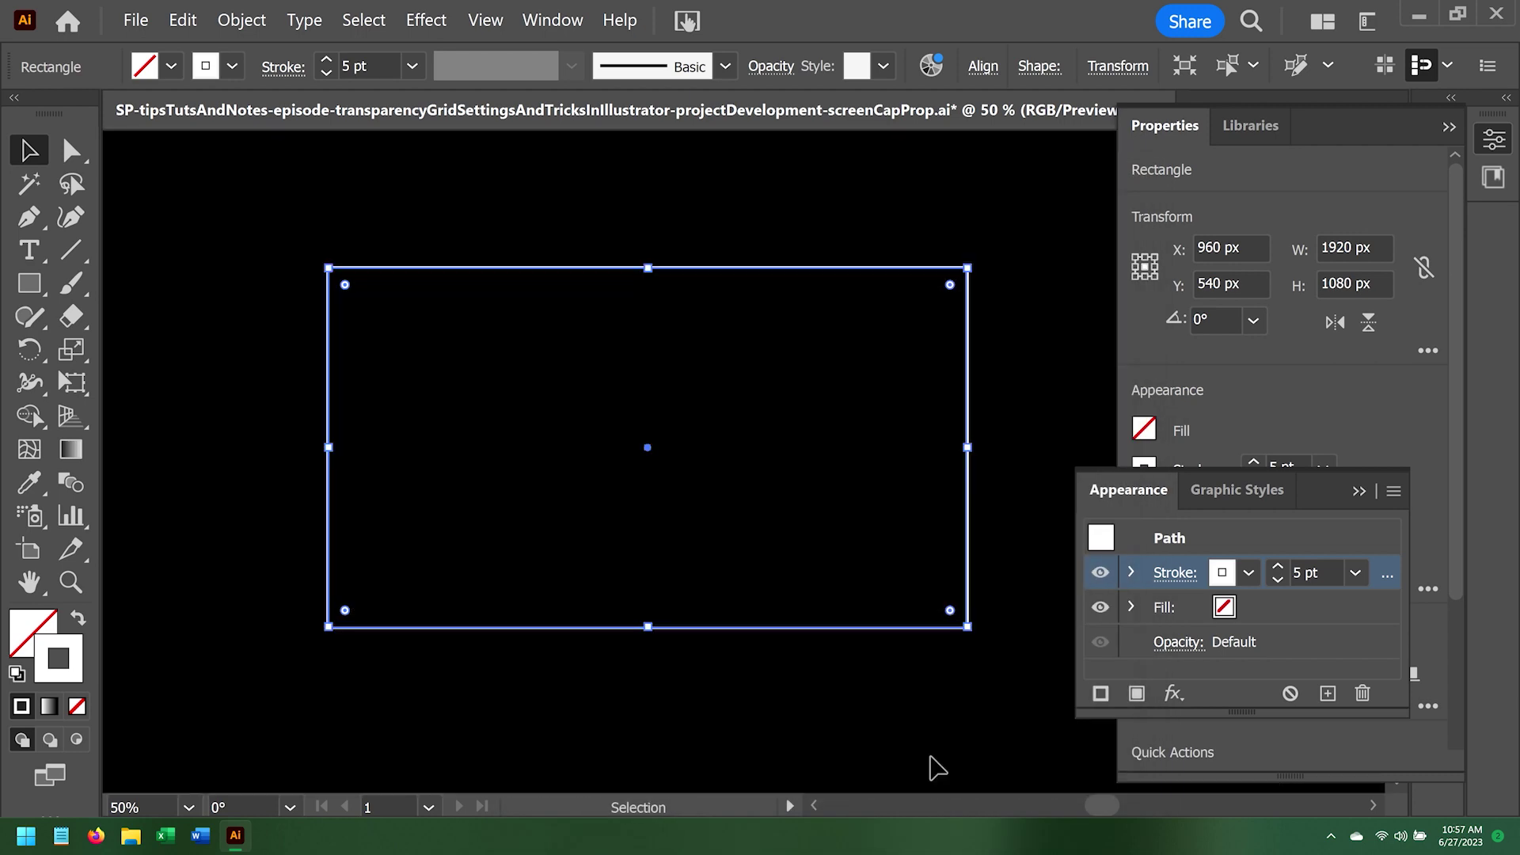